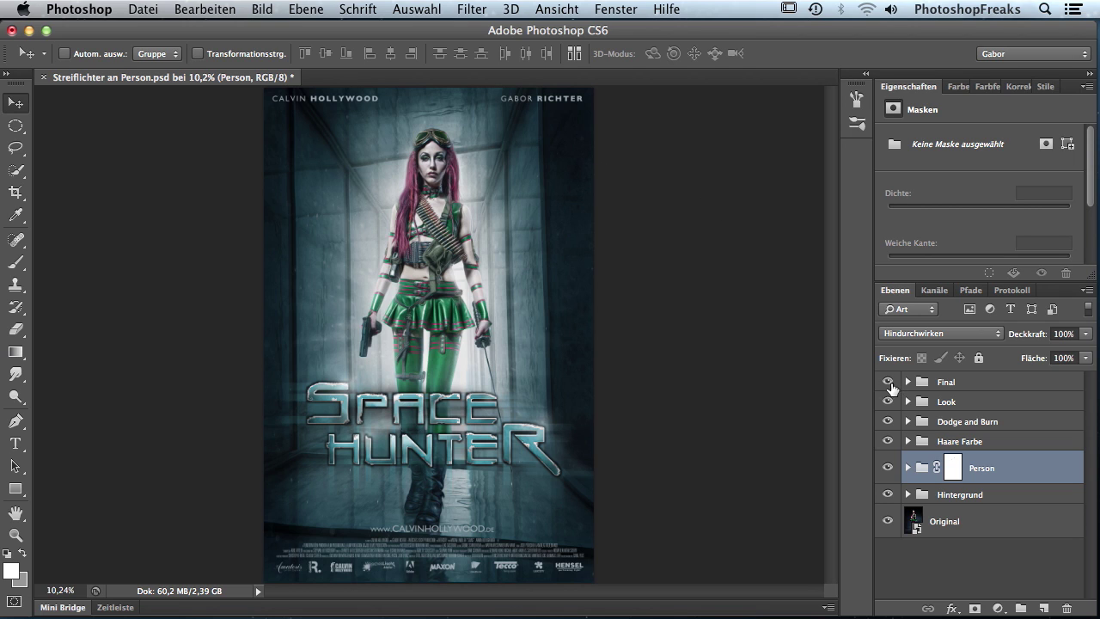
# - Hide all layer groups, then show only the Hintergrund corridor and the Person woman
pyautogui.moveTo(888, 383); pyautogui.dragTo(886, 497)
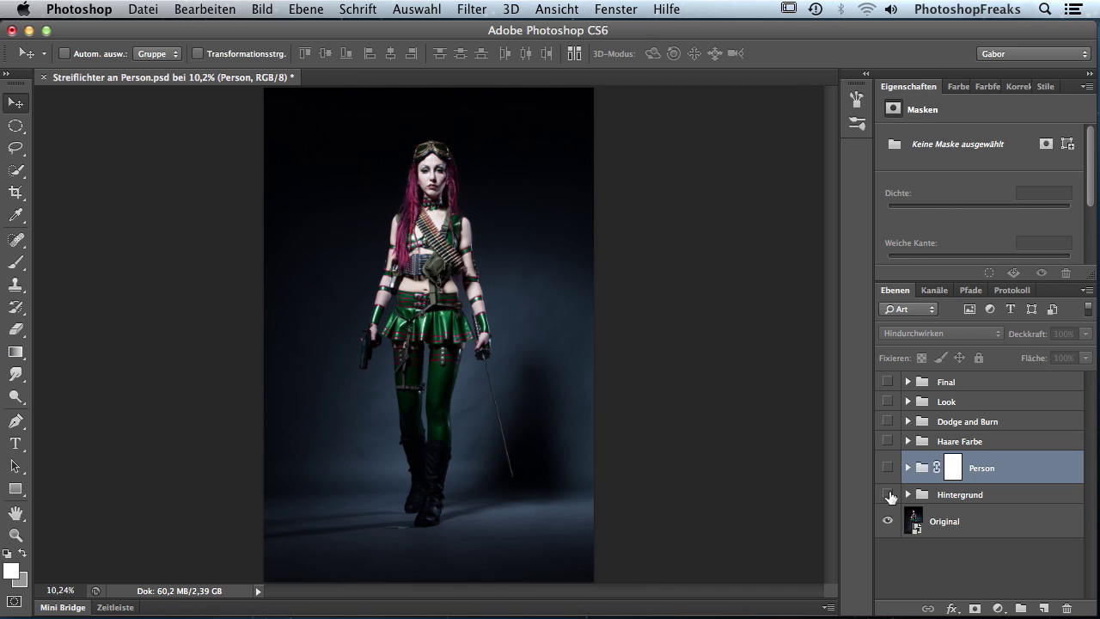
pyautogui.click(888, 495)
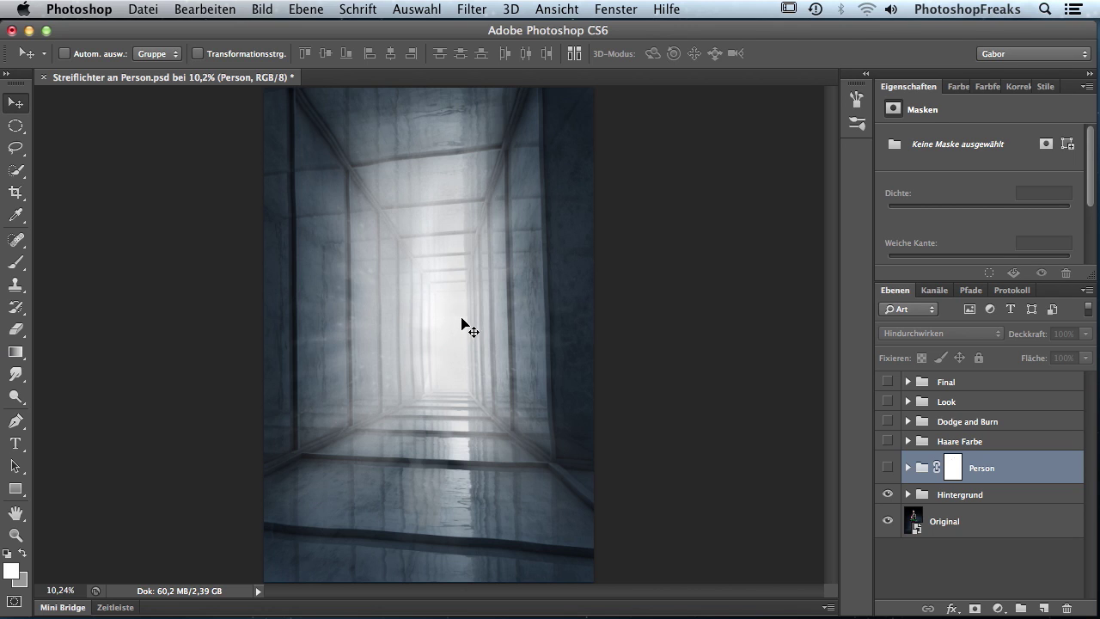
pyautogui.click(888, 469)
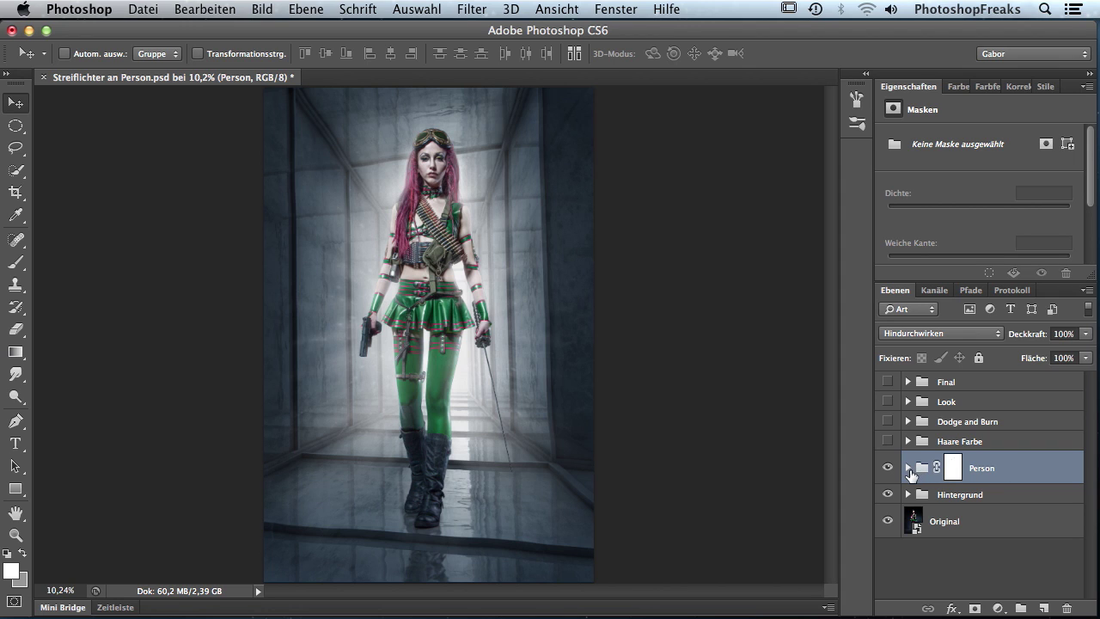
pyautogui.click(908, 468)
# - Compare the woman with and without the Licht Person glow, leaving it hidden
pyautogui.moveTo(1090, 434); pyautogui.dragTo(1079, 521)
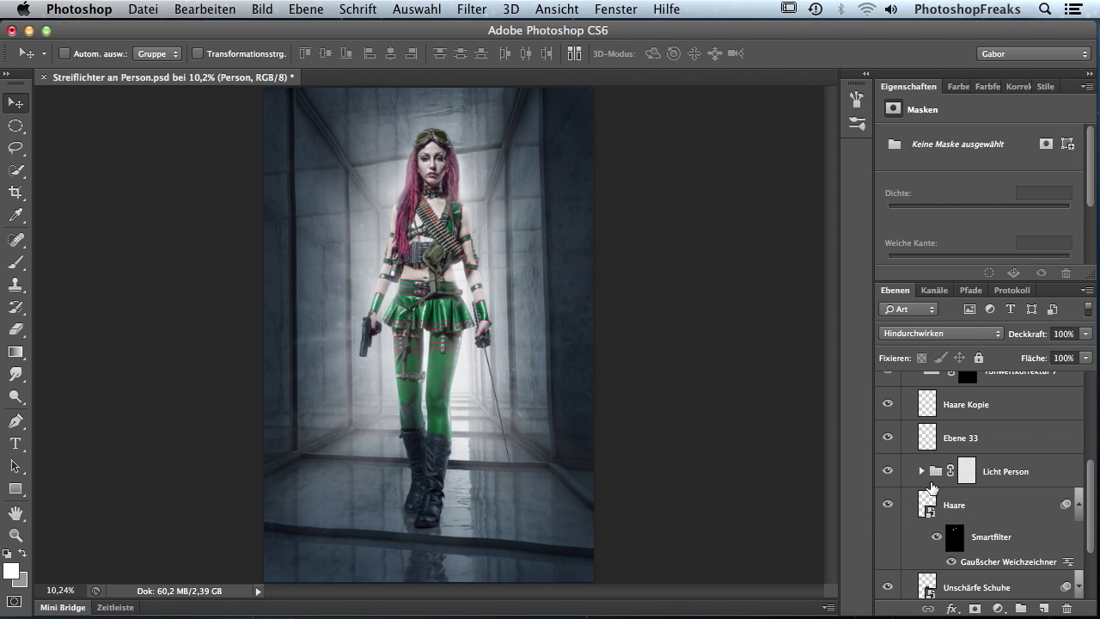
pyautogui.click(889, 472)
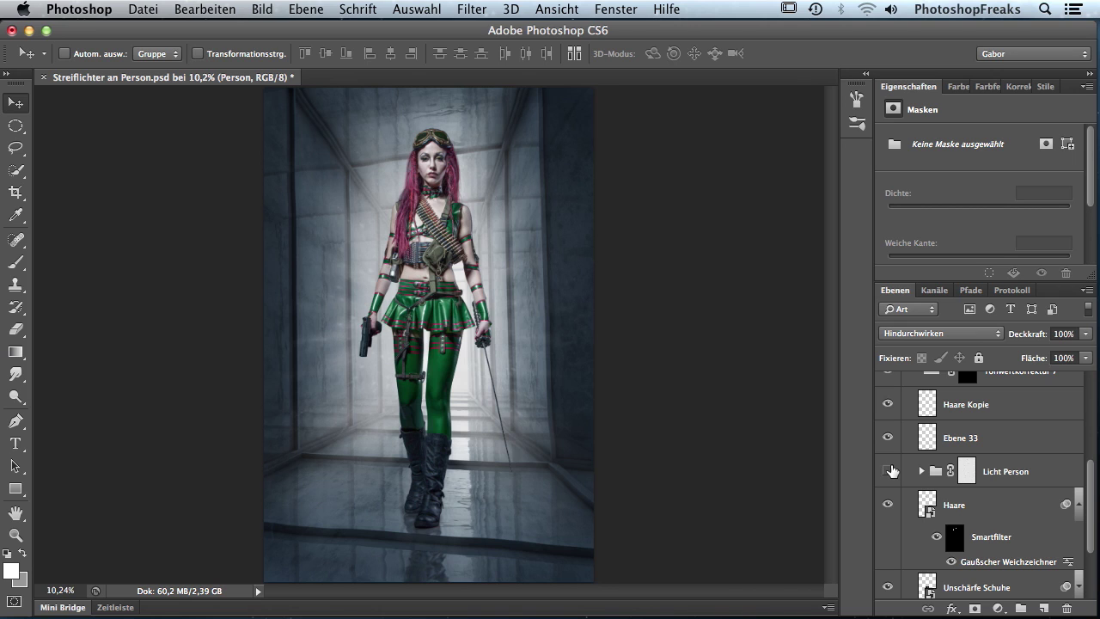
pyautogui.click(891, 471)
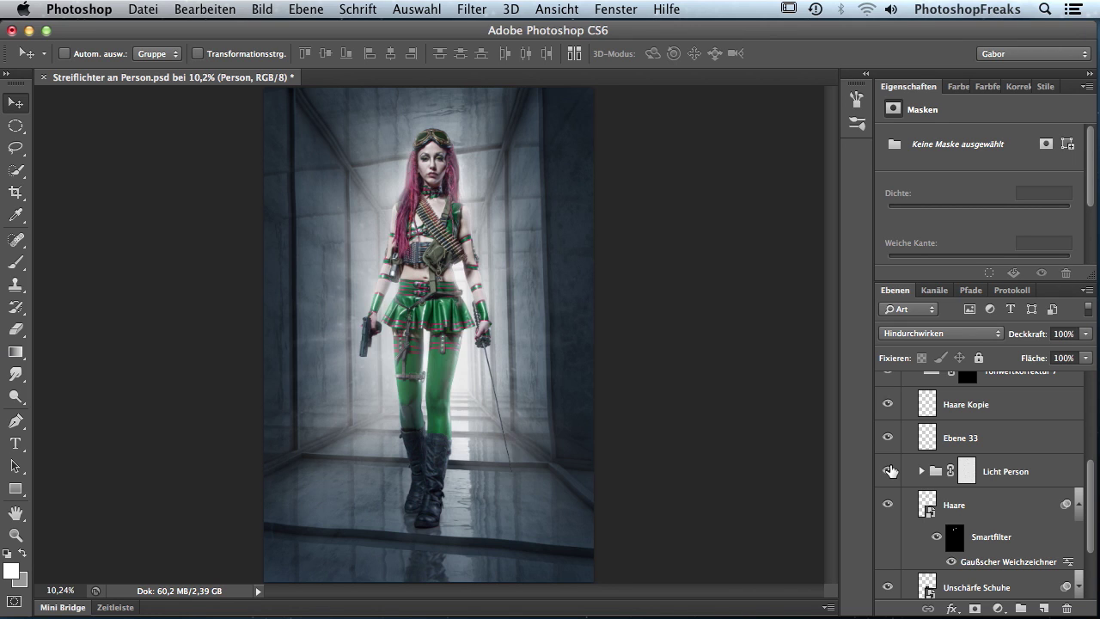
pyautogui.click(891, 471)
pyautogui.click(891, 471)
pyautogui.click(890, 472)
pyautogui.click(890, 471)
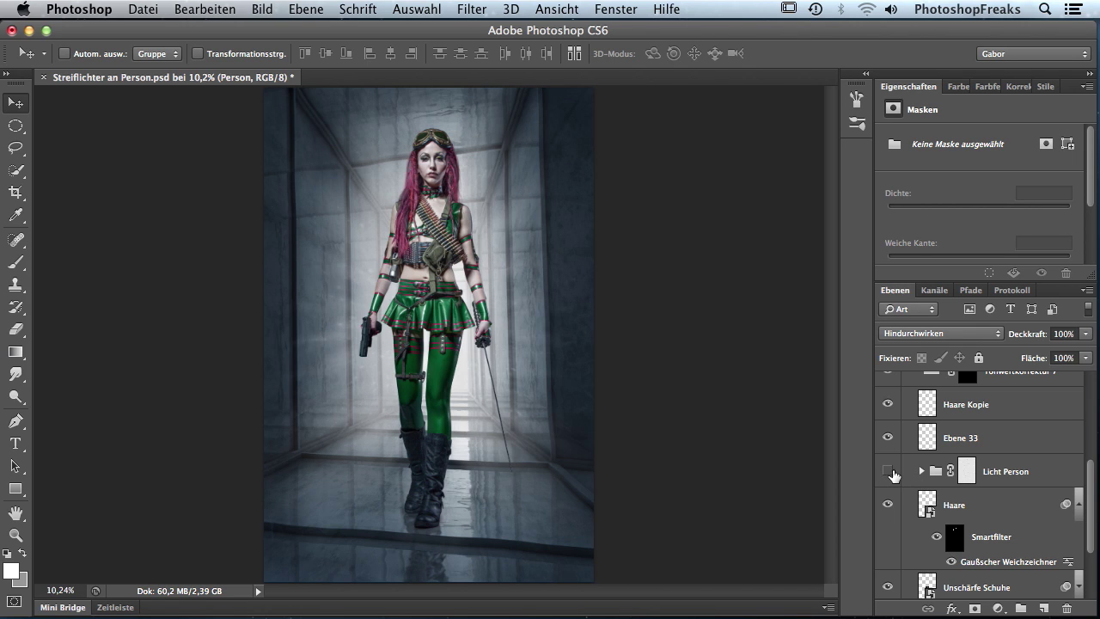
pyautogui.click(889, 471)
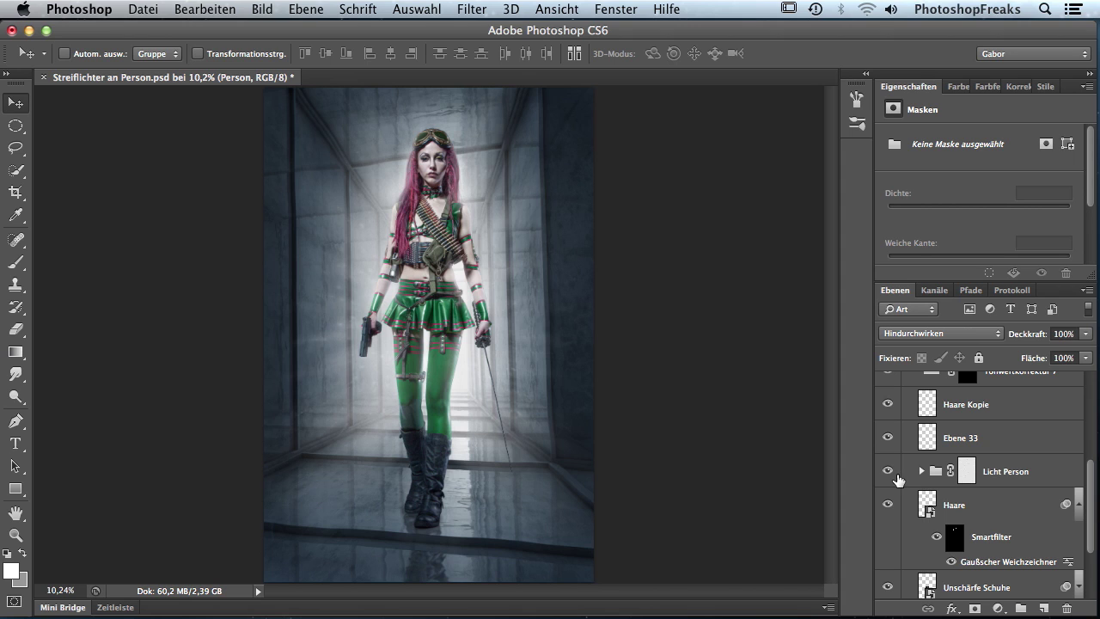
pyautogui.click(891, 473)
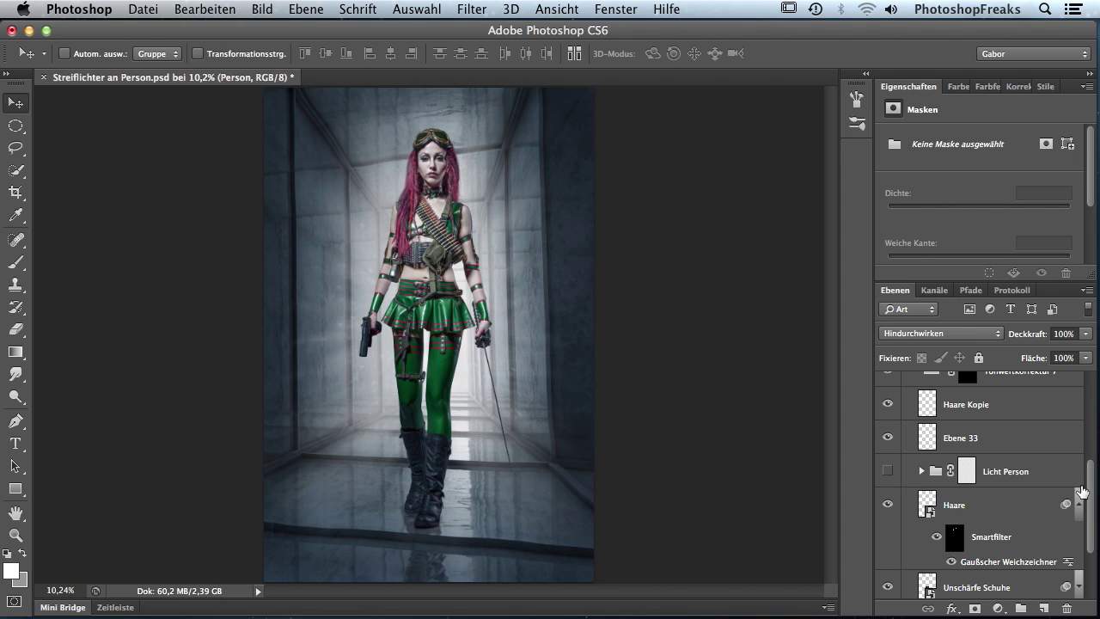
pyautogui.scroll(2, 908, 433)
pyautogui.scroll(3, 909, 433)
pyautogui.click(909, 430)
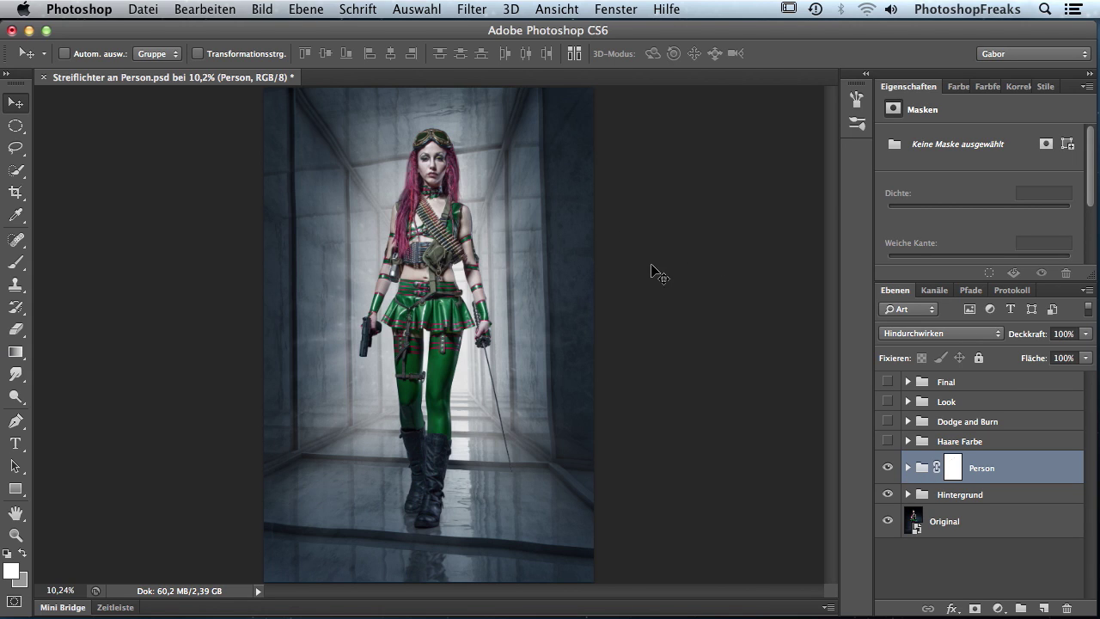
# - Load the Person channel as a selection and zoom in on the woman
pyautogui.click(432, 10)
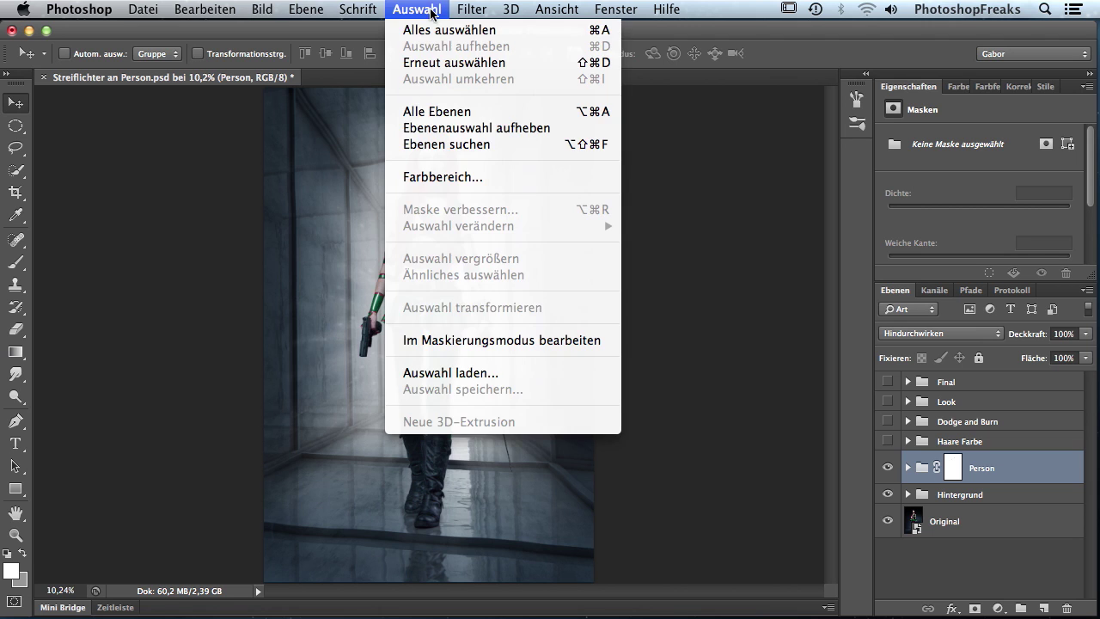
pyautogui.click(464, 373)
pyautogui.click(535, 253)
pyautogui.click(543, 280)
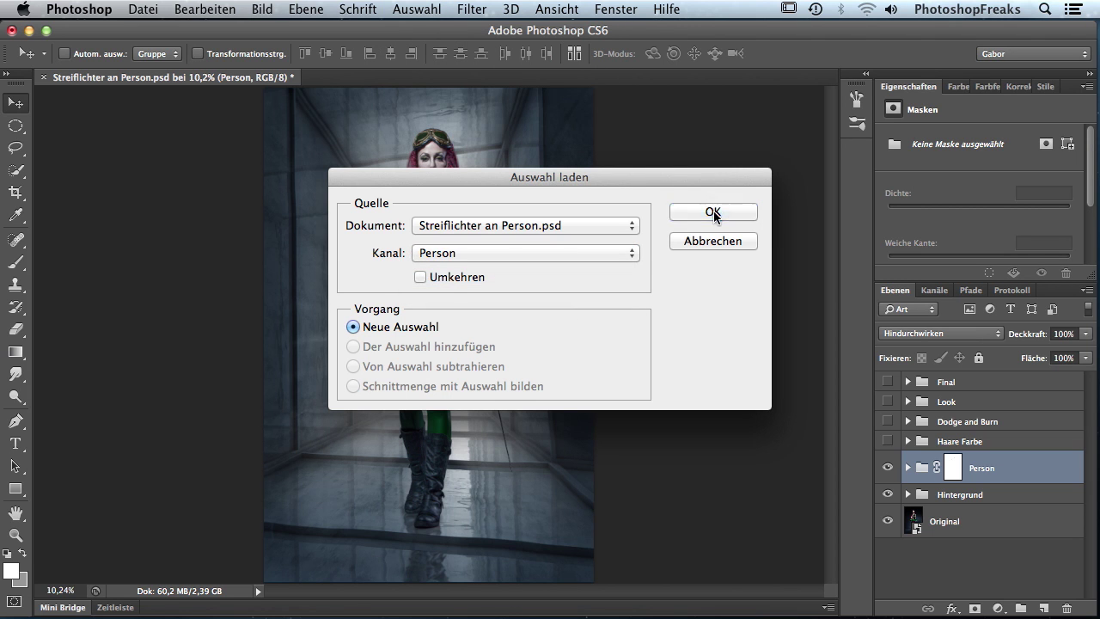
pyautogui.click(717, 213)
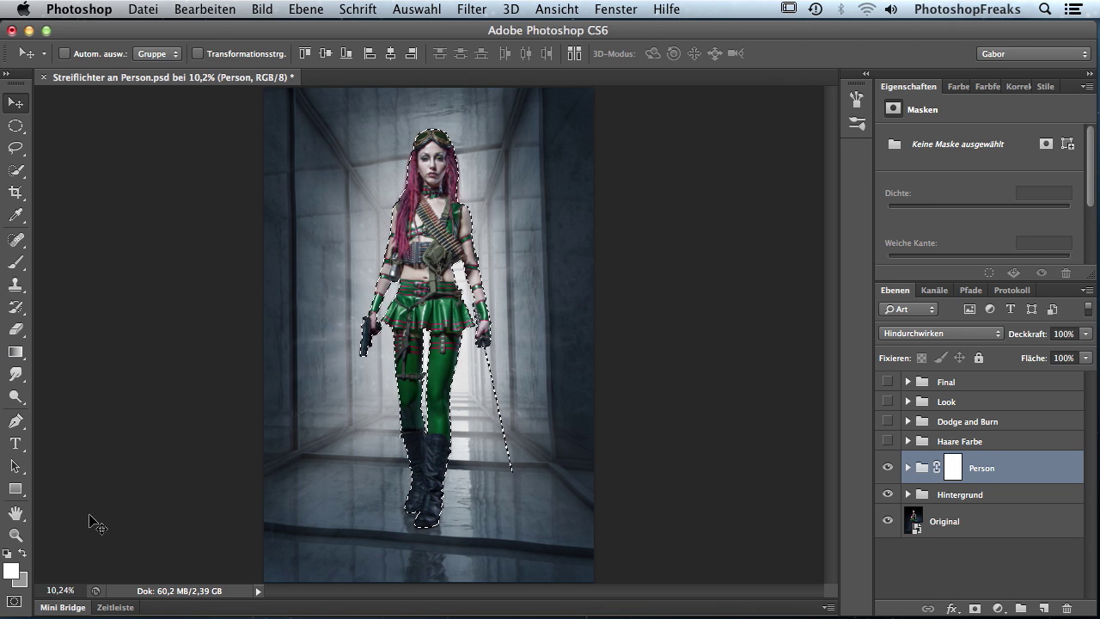
pyautogui.click(16, 534)
pyautogui.moveTo(441, 321); pyautogui.dragTo(516, 292)
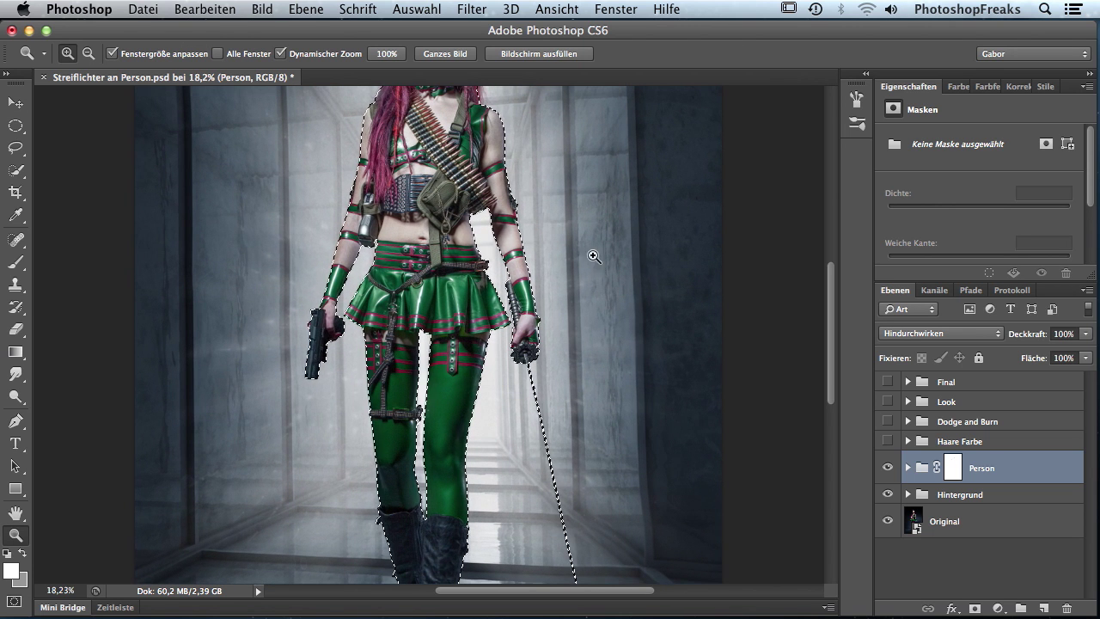
# - Add a white solid-colour fill layer named 'Streiflicht Kontur' masked to that selection
pyautogui.click(305, 9)
pyautogui.moveTo(344, 160)
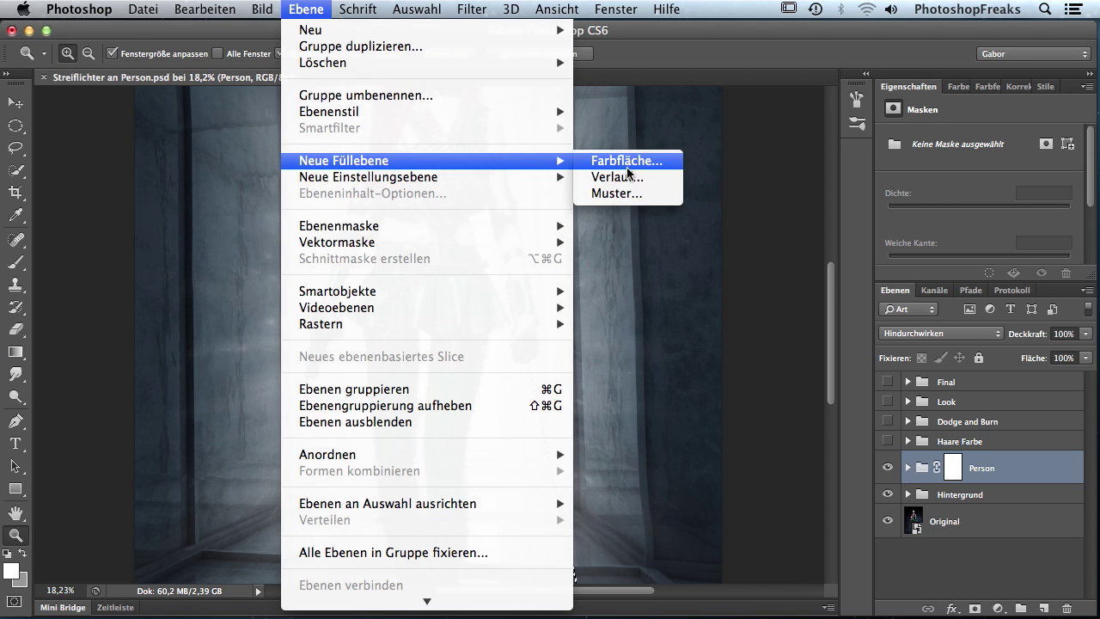
pyautogui.click(634, 164)
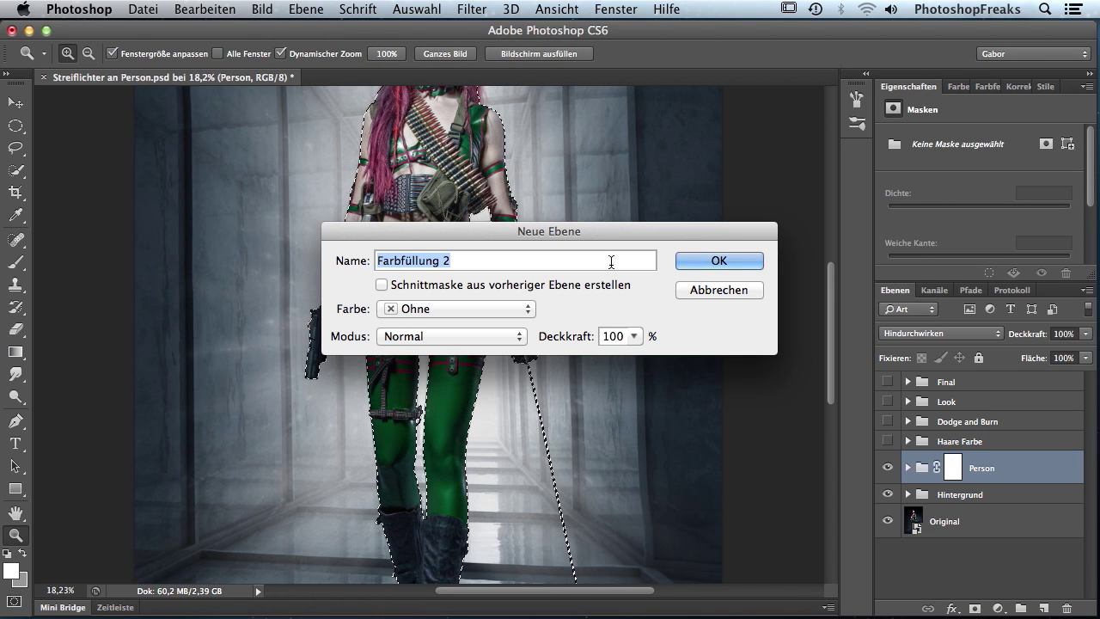
pyautogui.write('Streiflicht Kontur')
pyautogui.click(716, 263)
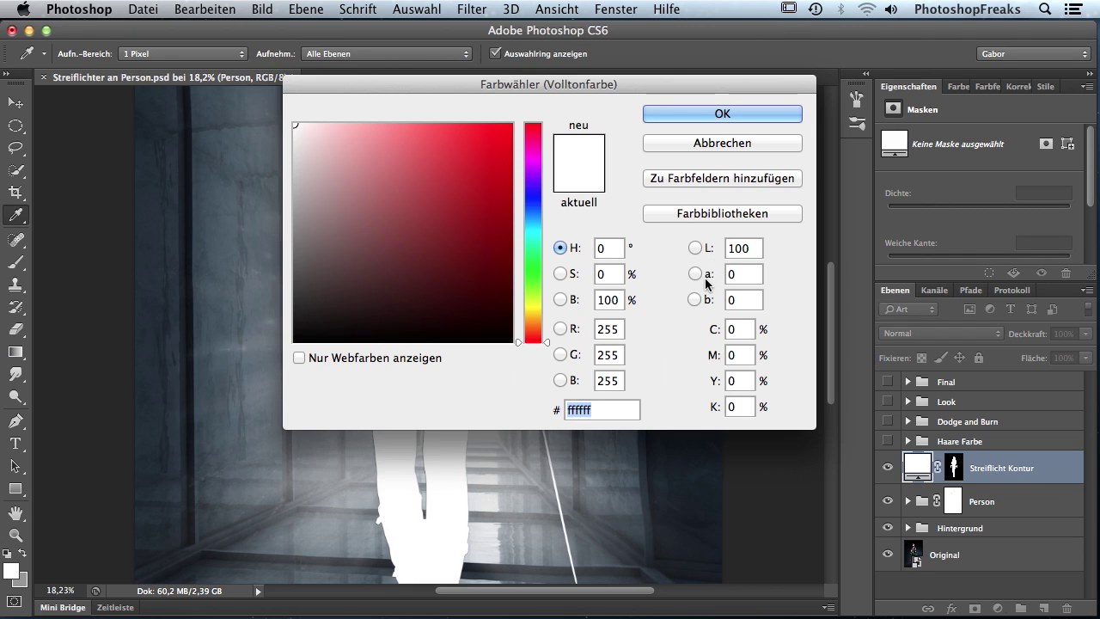
pyautogui.click(697, 121)
pyautogui.click(952, 468)
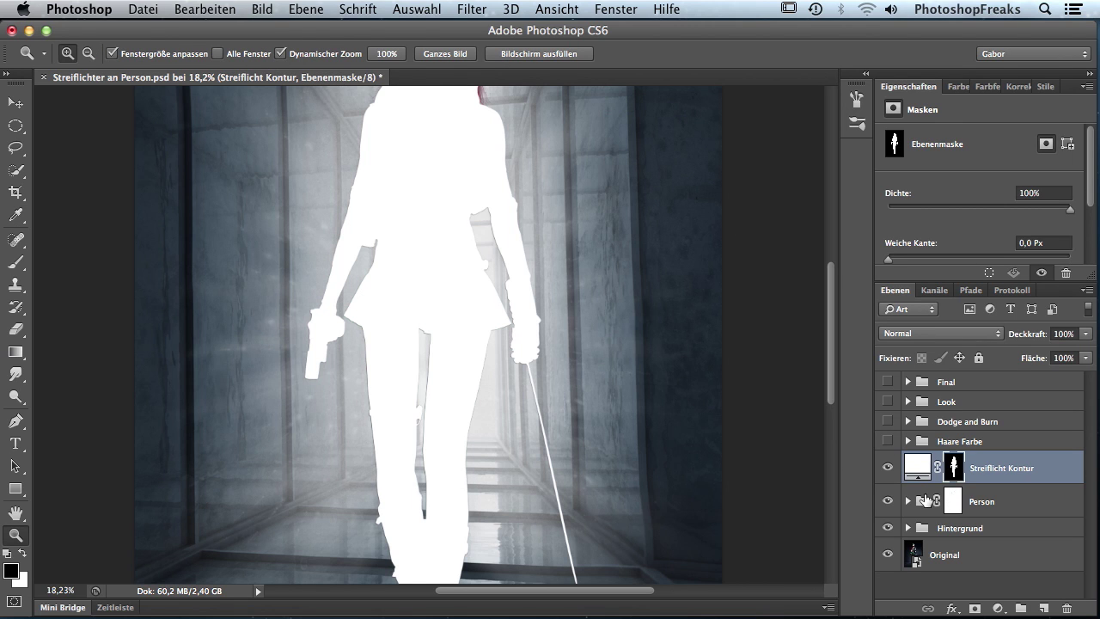
# - Invert the Streiflicht Kontur mask and duplicate it as 'Streiflicht weich' placed below it
pyautogui.hotkey('ctrl', 'i')
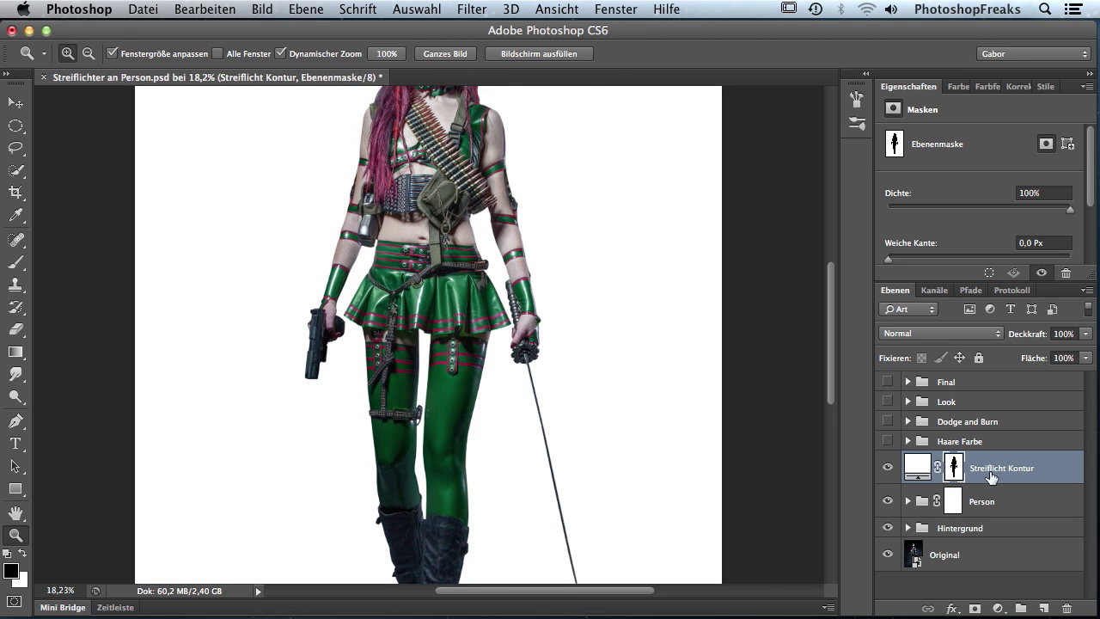
pyautogui.moveTo(1044, 466); pyautogui.dragTo(1046, 464)
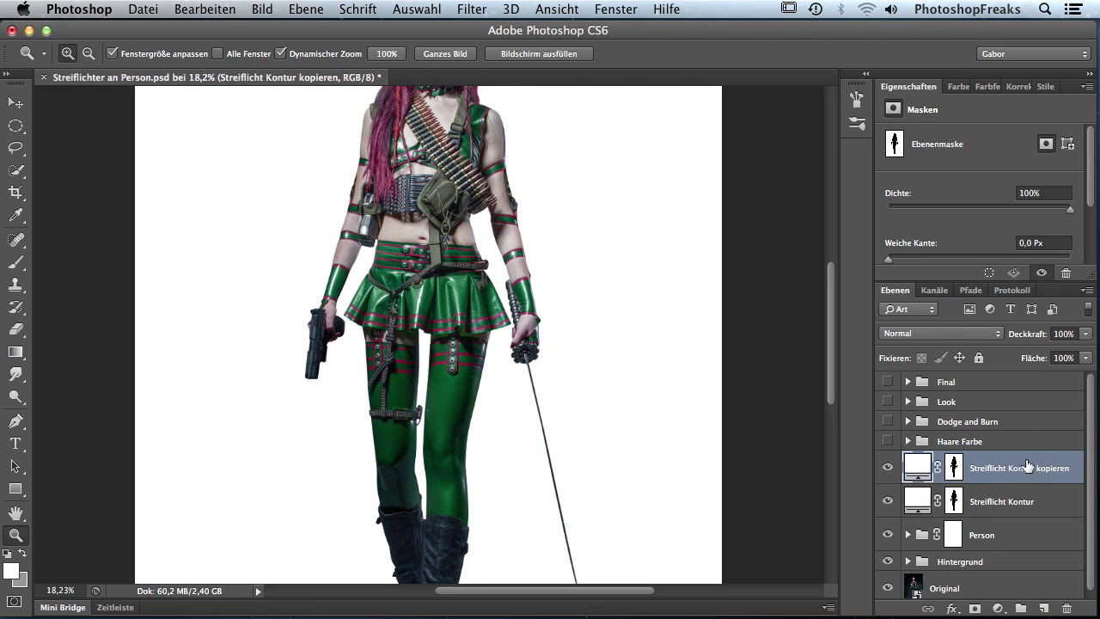
pyautogui.doubleClick(999, 471)
pyautogui.write('Streiflicht weich')
pyautogui.press('Return')
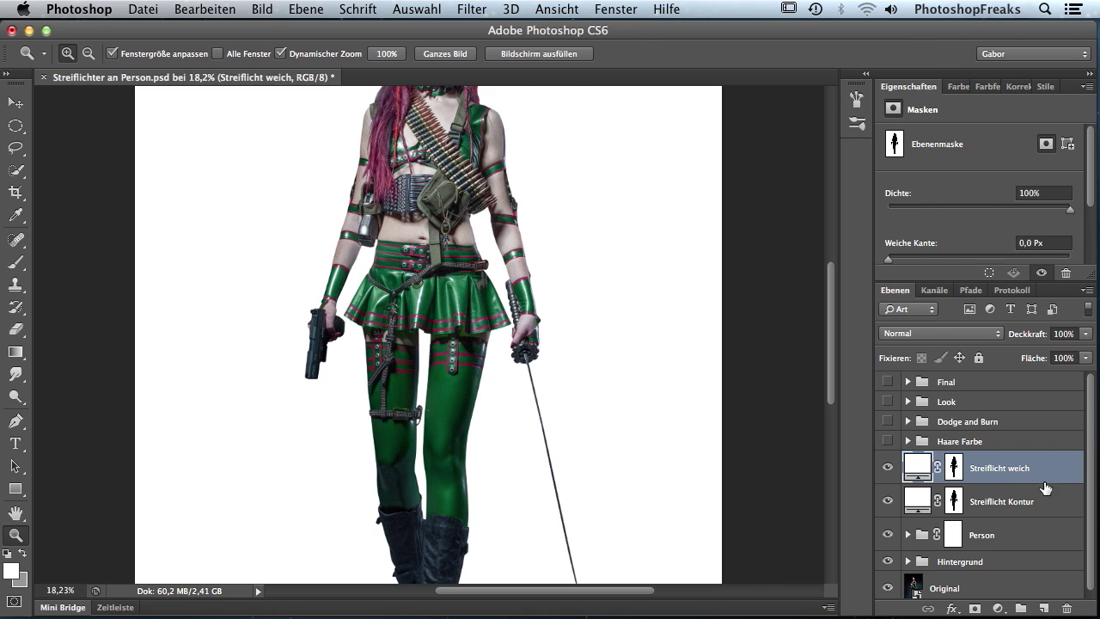
pyautogui.moveTo(1059, 471); pyautogui.dragTo(1060, 504)
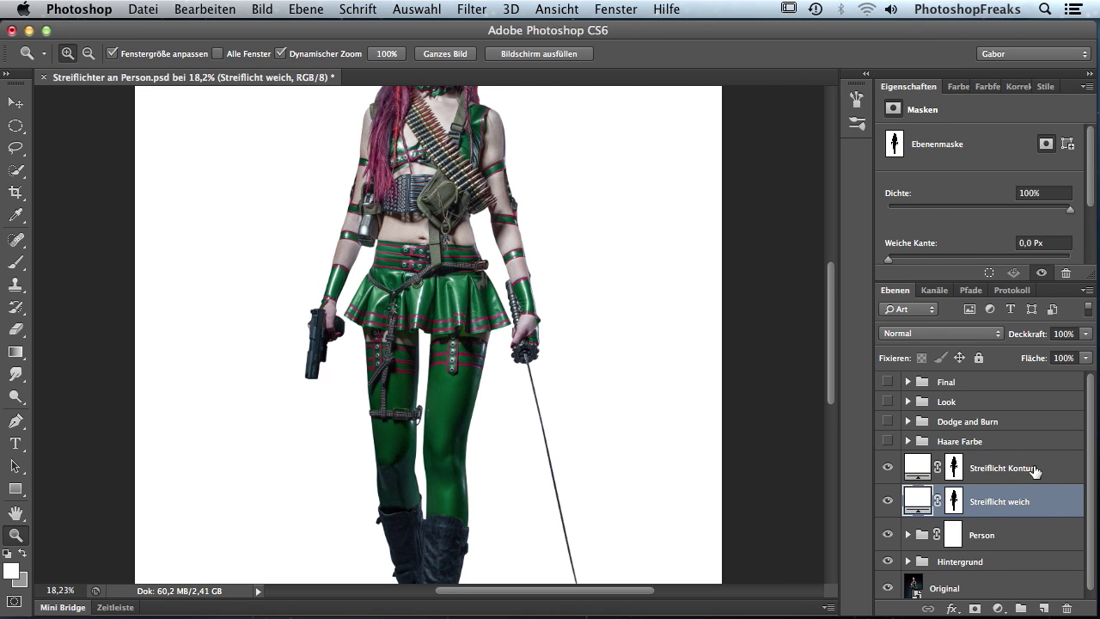
# - Group both rim-light layers into a group named 'Streiflicht'
pyautogui.keyDown('shift'); pyautogui.click(1057, 470); pyautogui.keyUp('shift')
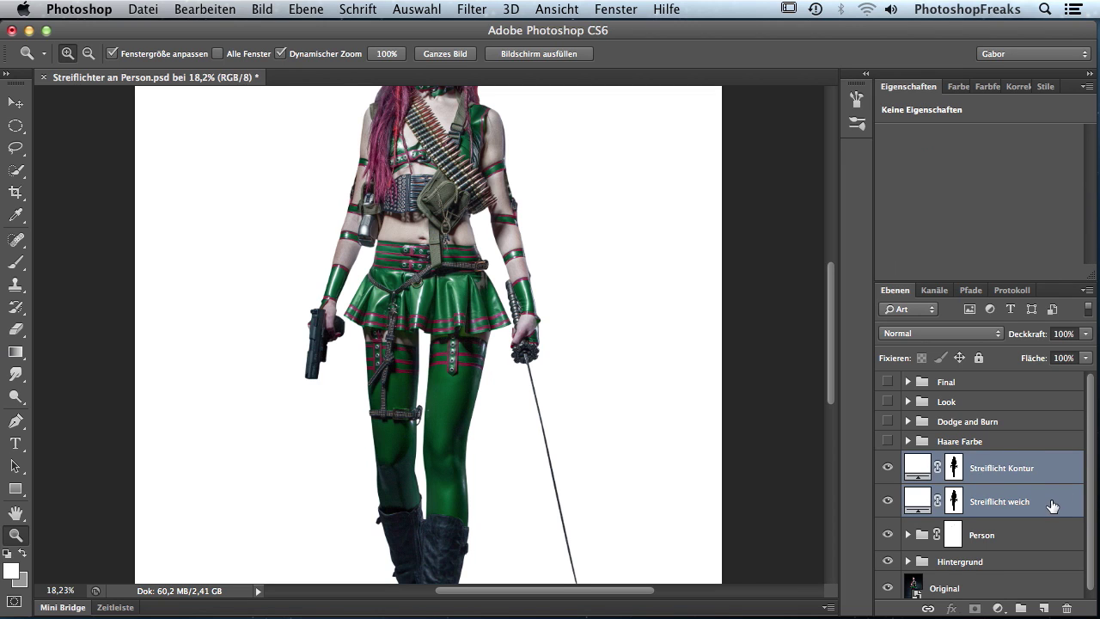
pyautogui.moveTo(1042, 514); pyautogui.dragTo(1021, 609)
pyautogui.doubleClick(955, 460)
pyautogui.write('Streiflicht')
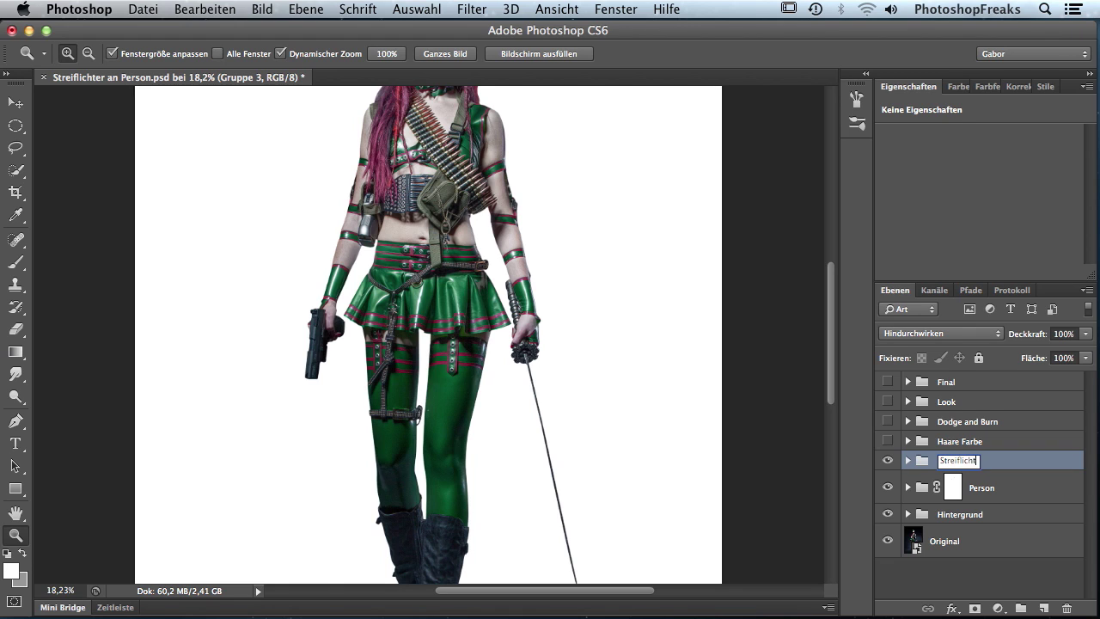
pyautogui.press('Return')
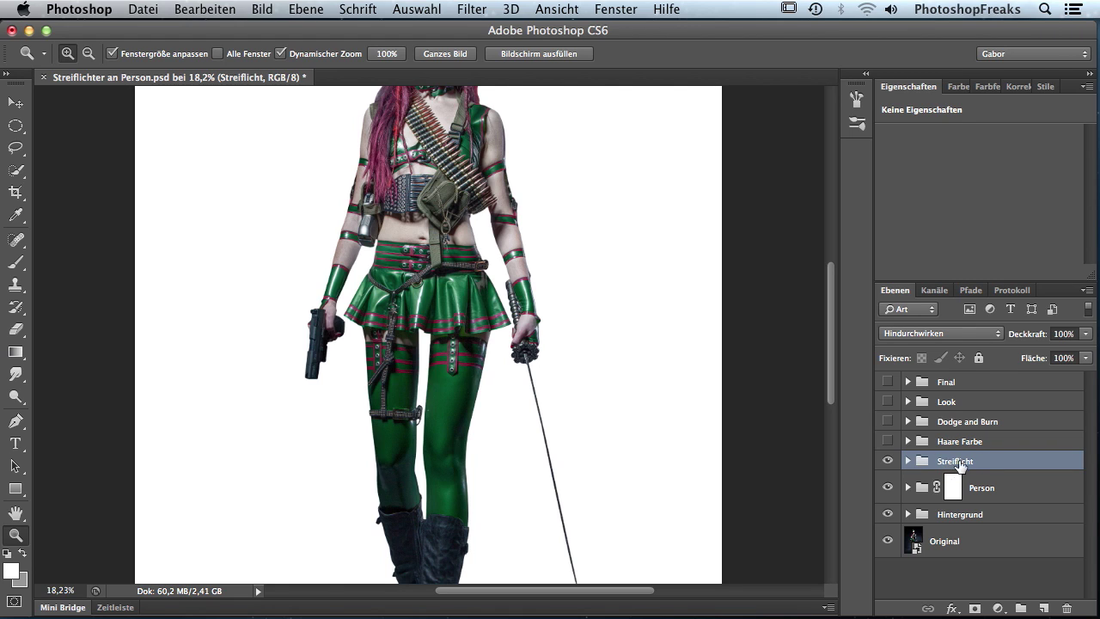
# - Load the Person channel selection and add it as a layer mask on the Streiflicht group
pyautogui.click(425, 9)
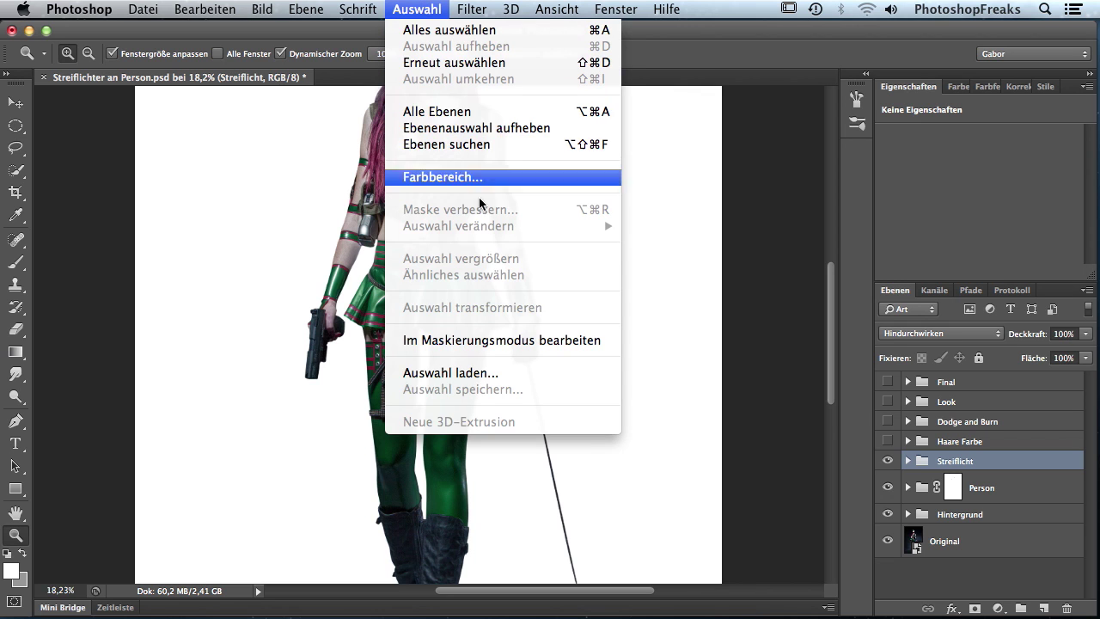
pyautogui.click(491, 376)
pyautogui.click(559, 253)
pyautogui.click(559, 253)
pyautogui.click(718, 213)
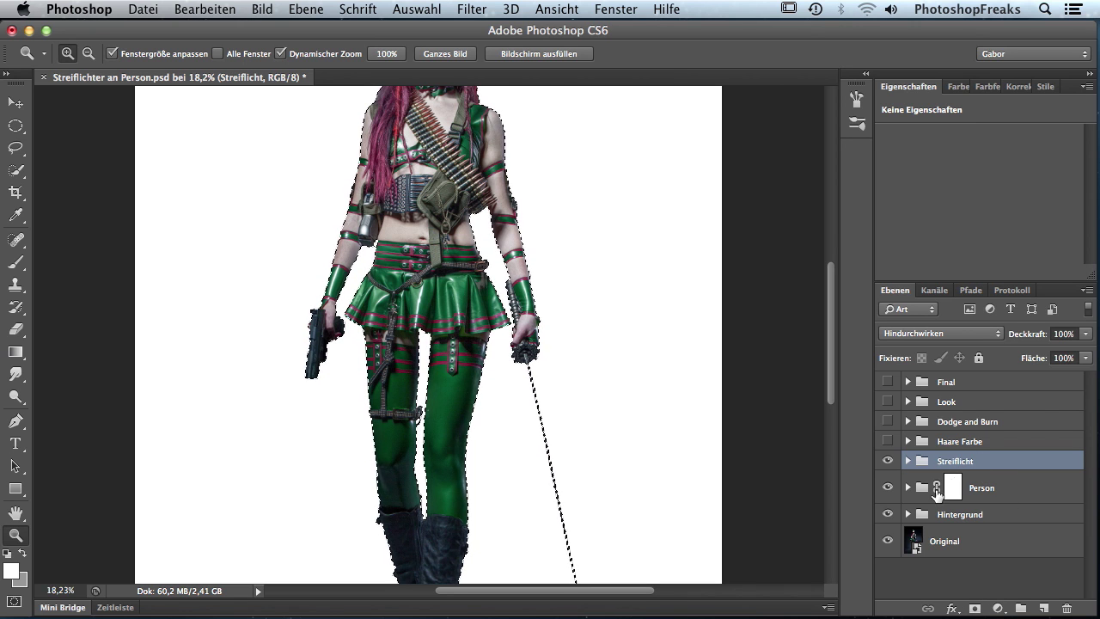
pyautogui.click(976, 608)
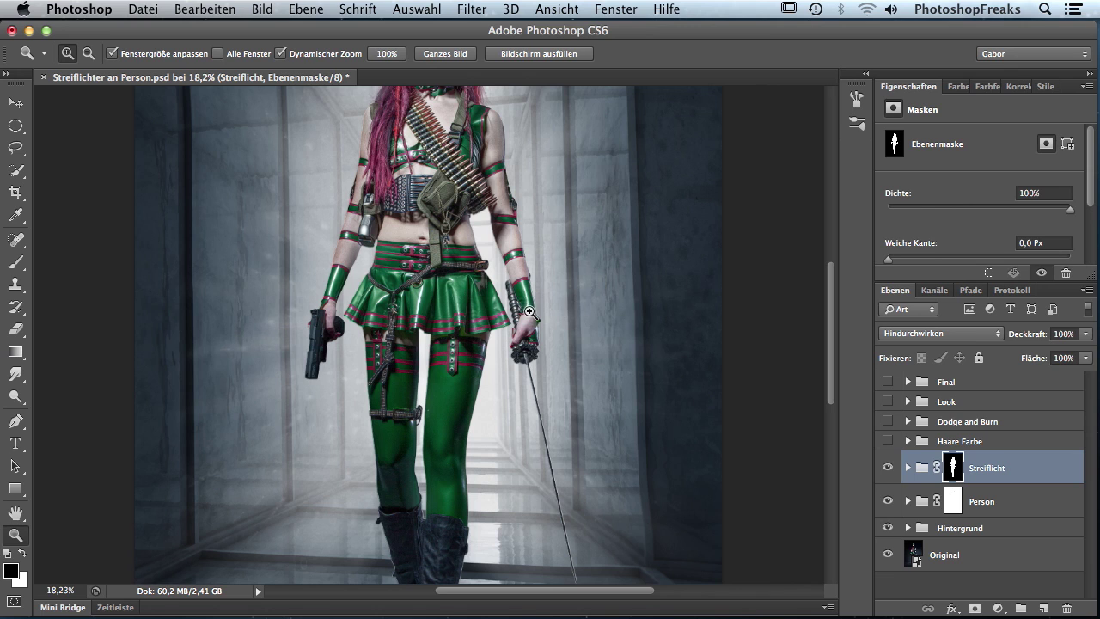
pyautogui.click(908, 468)
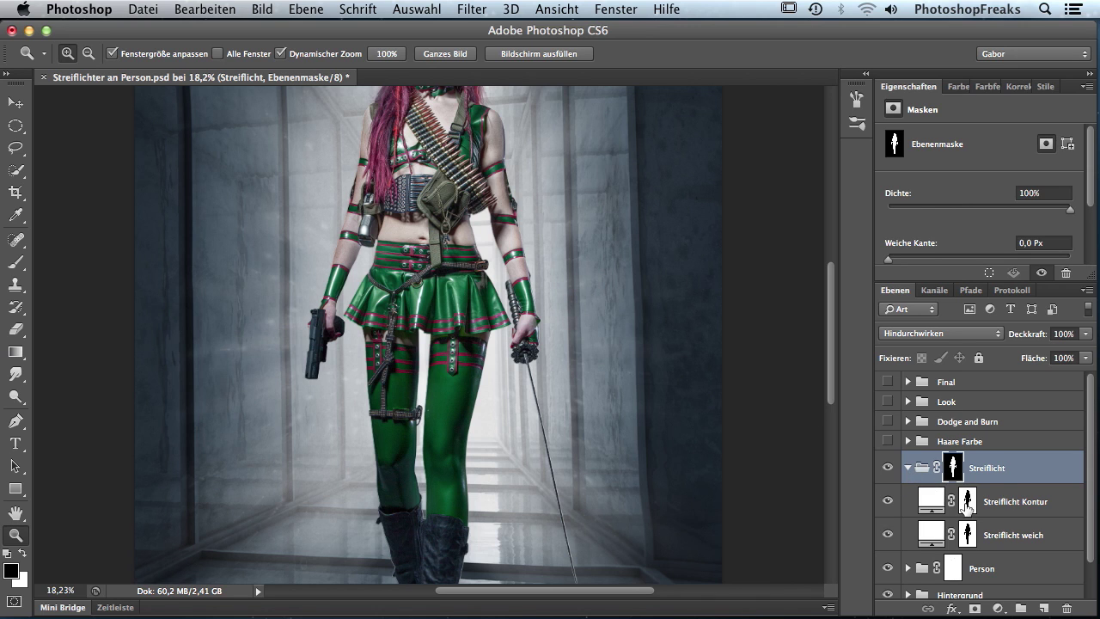
pyautogui.click(908, 467)
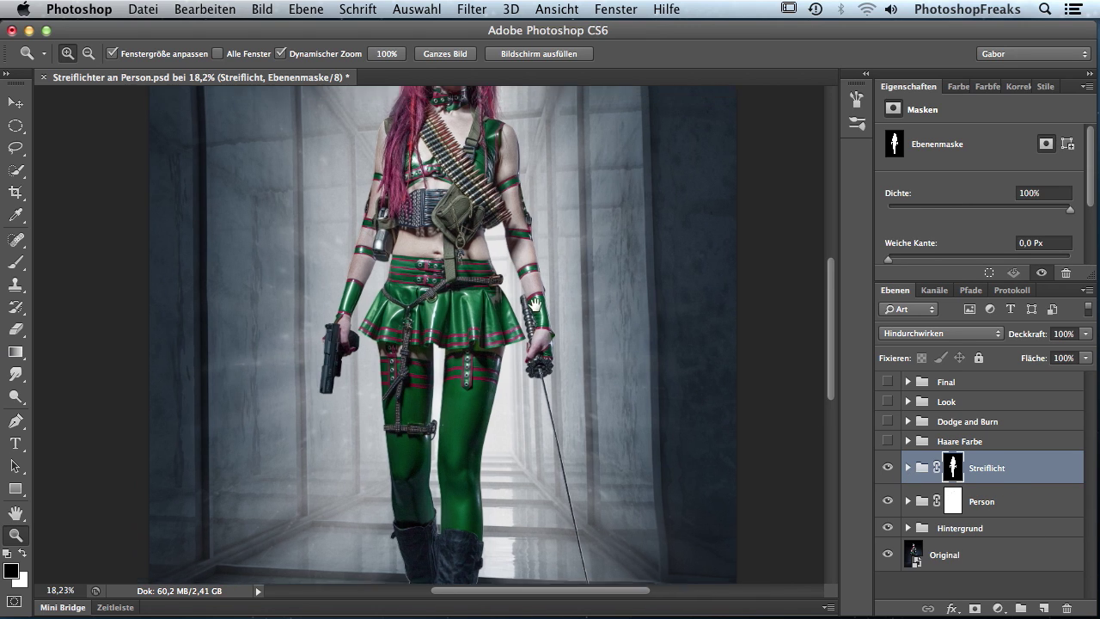
# - Zoom in on the legs and hide the Streiflicht Kontur layer inside the Streiflicht group
pyautogui.scroll(5, 487, 258)
pyautogui.moveTo(473, 438); pyautogui.dragTo(543, 250)
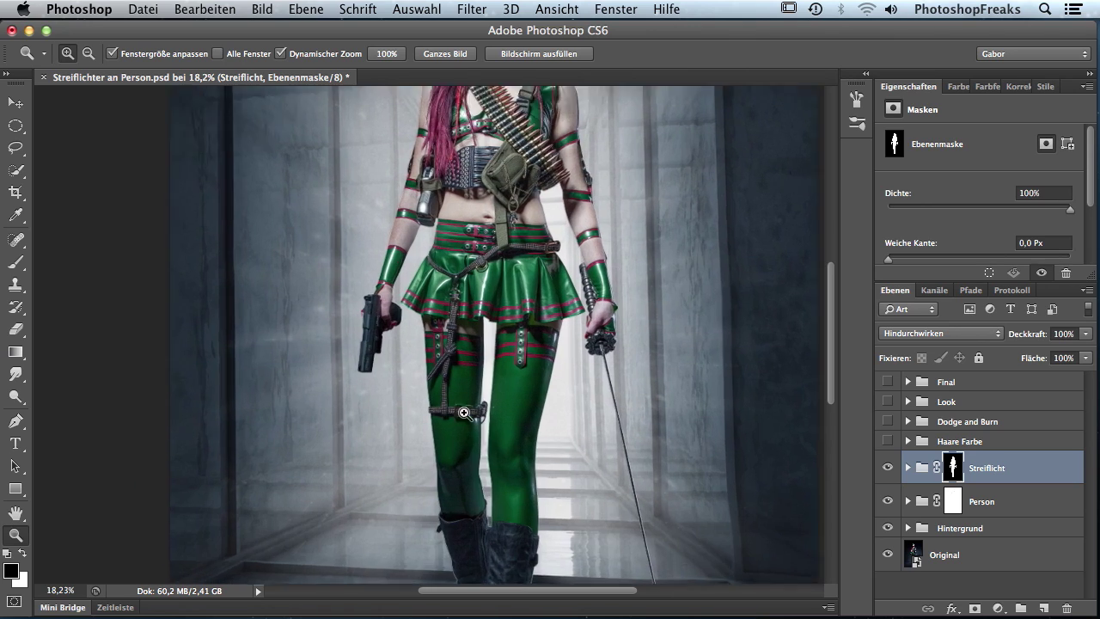
pyautogui.scroll(-3, 450, 361)
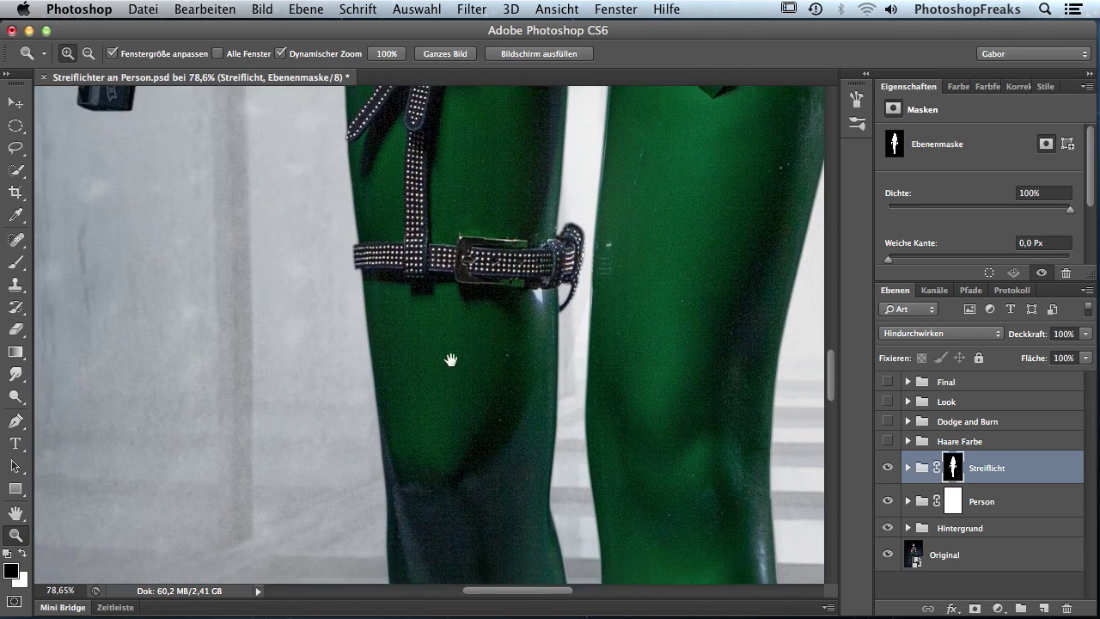
pyautogui.moveTo(531, 356)
pyautogui.mouseDown()
pyautogui.moveTo(648, 241)
pyautogui.moveTo(339, 558)
pyautogui.mouseUp()
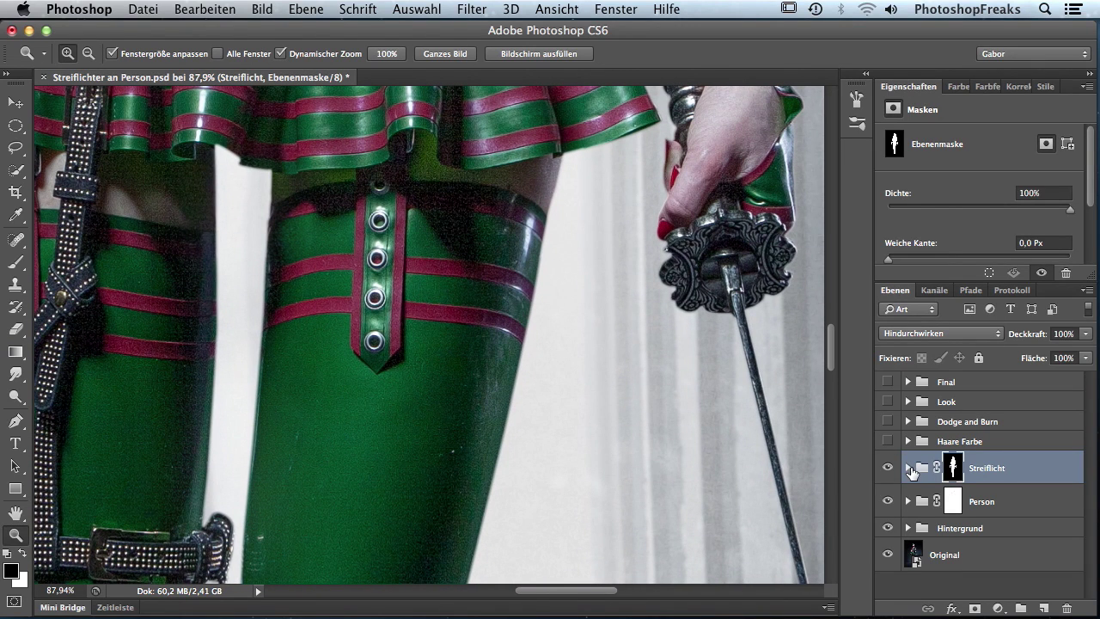
pyautogui.click(908, 468)
pyautogui.click(888, 501)
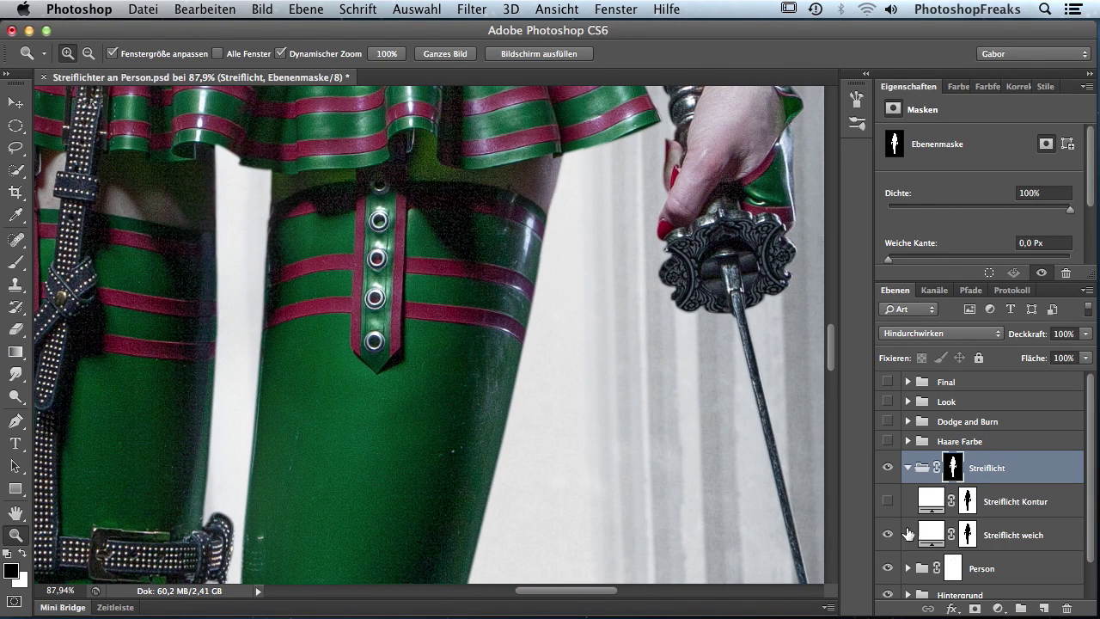
# - Feather the Streiflicht weich mask to 9,1 Px and compare the soft rim light on and off
pyautogui.click(941, 546)
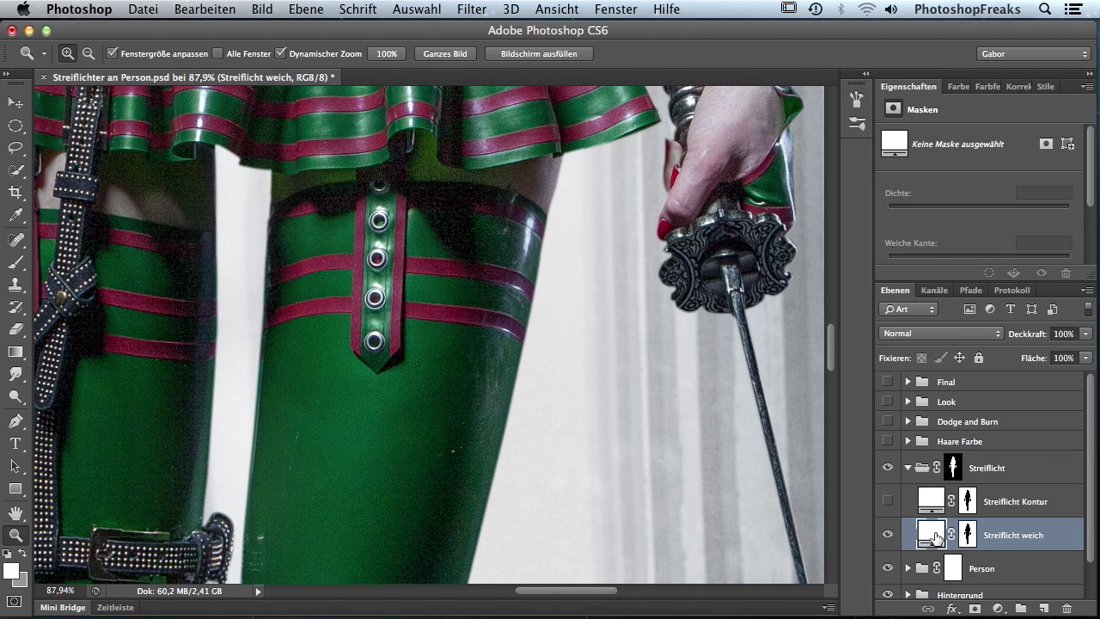
pyautogui.click(969, 537)
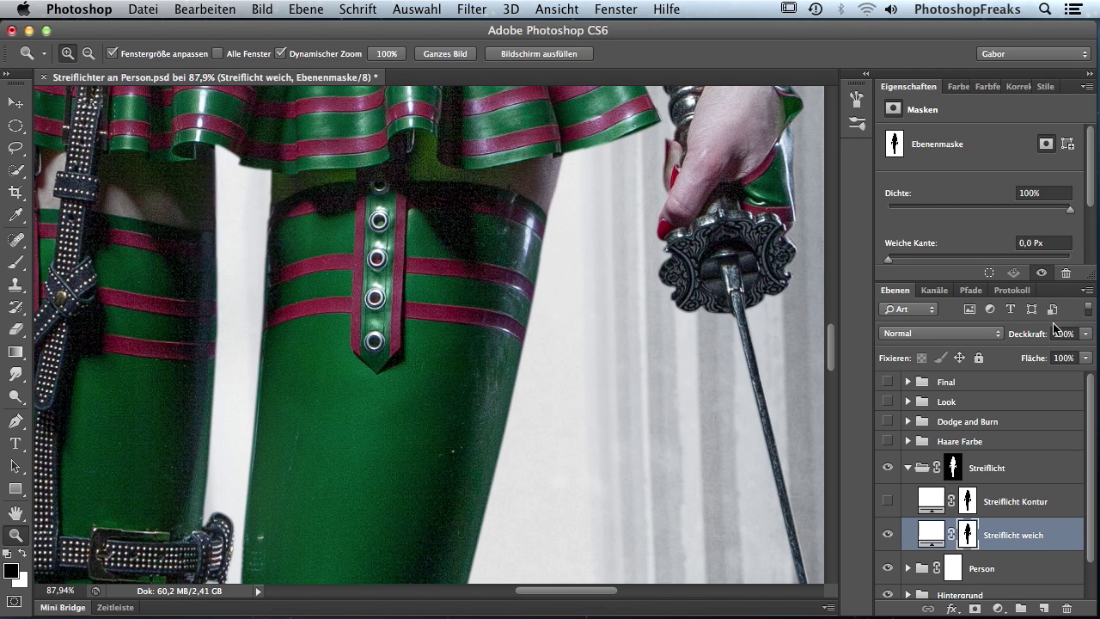
pyautogui.moveTo(1092, 191); pyautogui.dragTo(1091, 211)
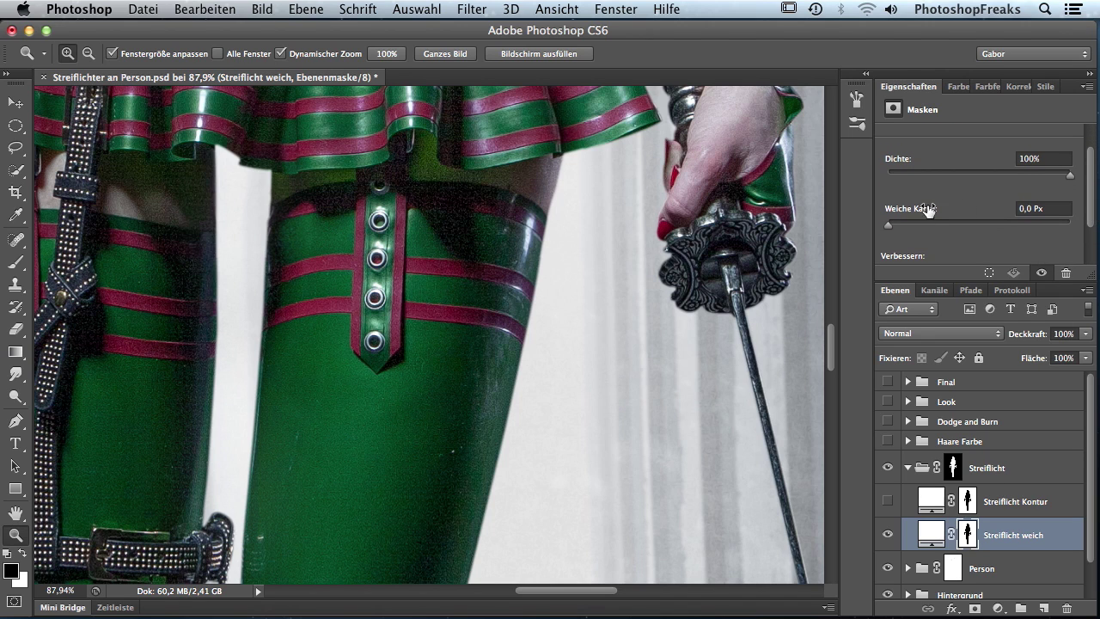
pyautogui.moveTo(892, 231); pyautogui.dragTo(960, 232)
pyautogui.click(892, 538)
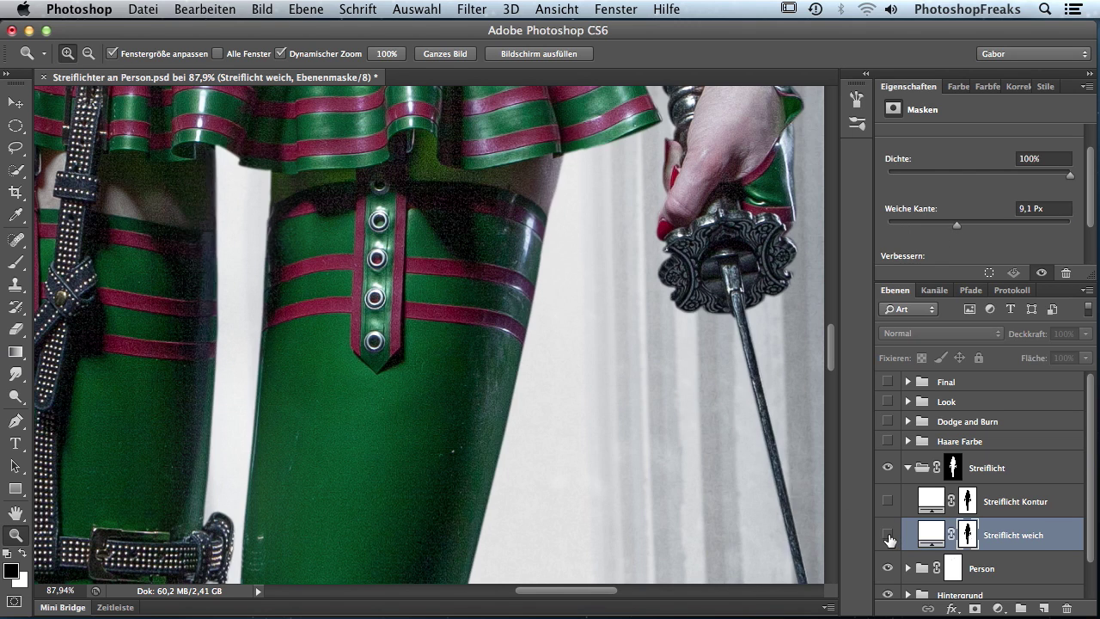
pyautogui.click(891, 537)
pyautogui.click(891, 537)
pyautogui.click(891, 537)
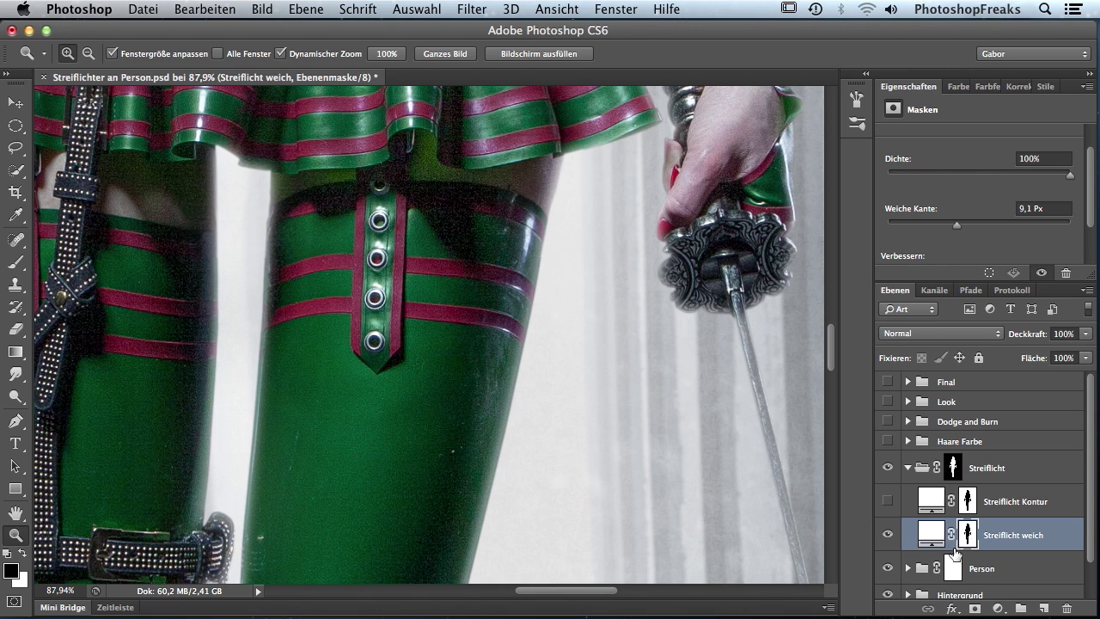
pyautogui.click(941, 333)
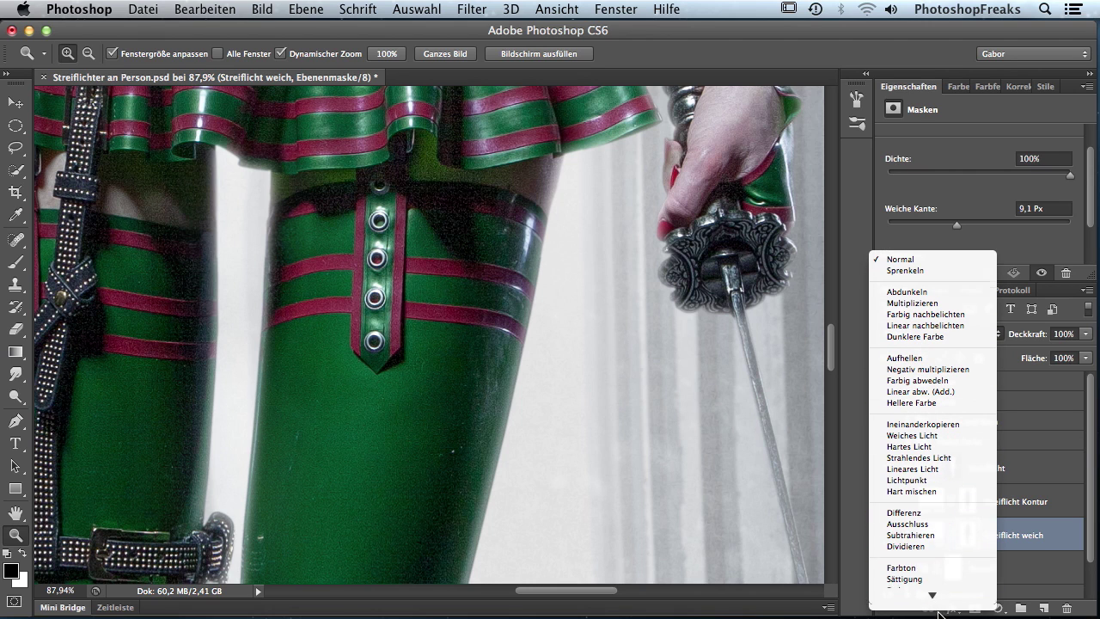
# - Try Weiches Licht on Streiflicht weich, then settle on Normal at 64% opacity
pyautogui.click(942, 442)
pyautogui.click(889, 535)
pyautogui.click(889, 535)
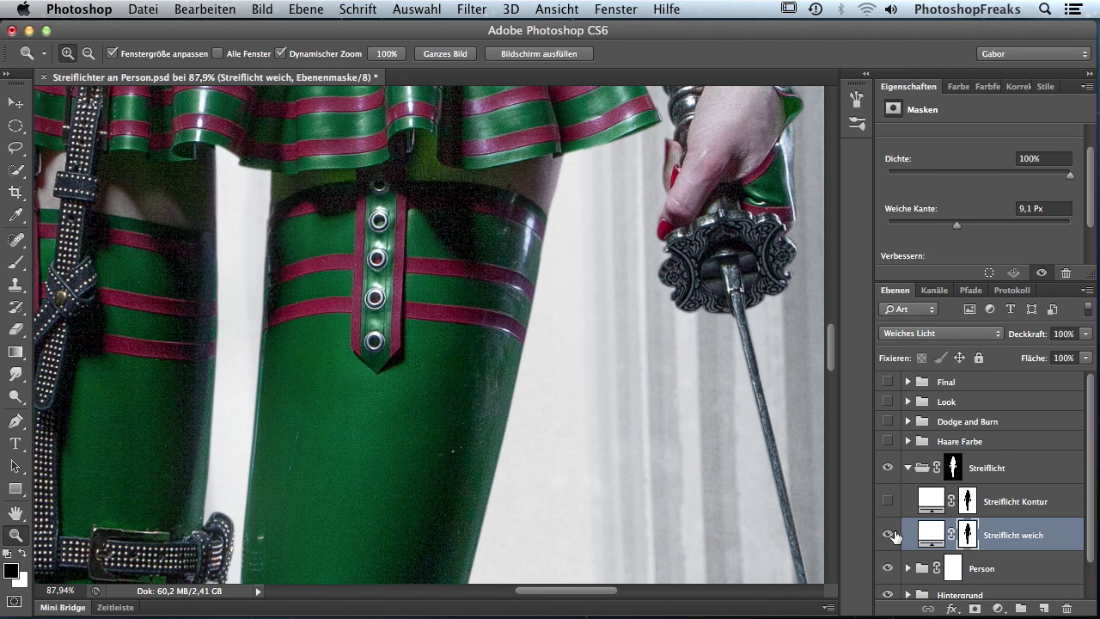
pyautogui.click(939, 334)
pyautogui.click(909, 152)
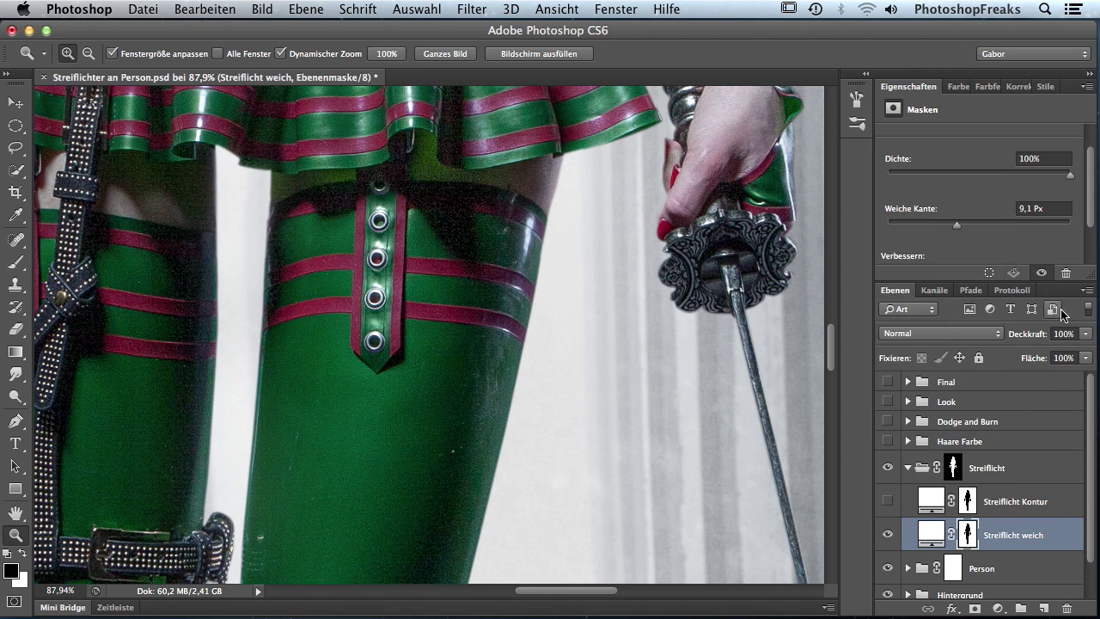
pyautogui.moveTo(1084, 335); pyautogui.dragTo(1059, 352)
pyautogui.click(626, 357)
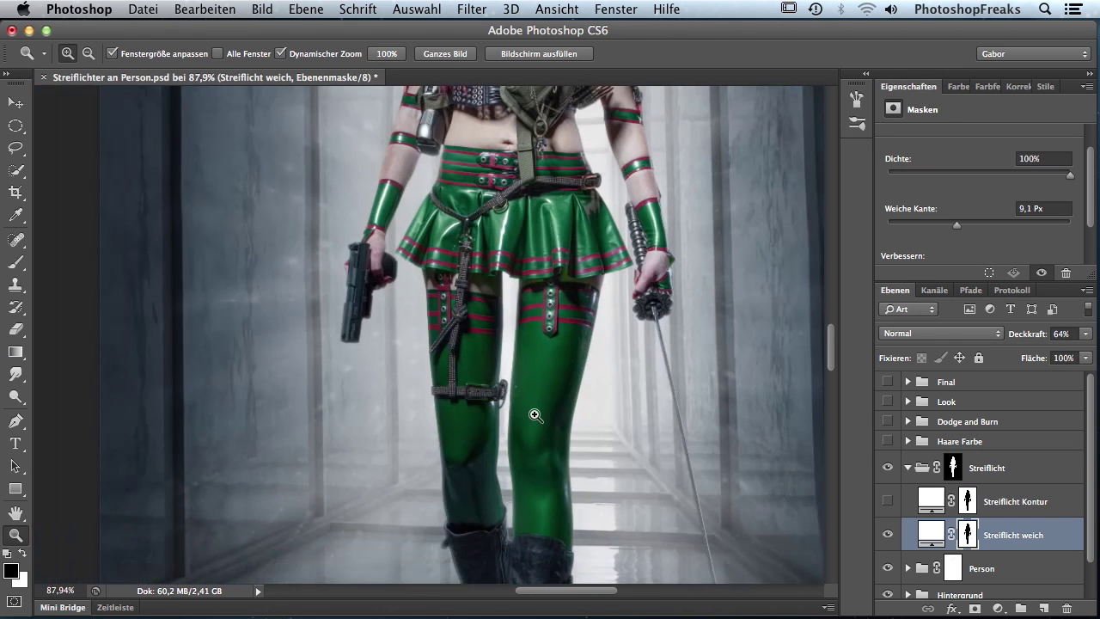
# - Compare the torso and legs with the soft rim light toggled on and off
pyautogui.moveTo(614, 306); pyautogui.dragTo(646, 430)
pyautogui.click(888, 533)
pyautogui.click(889, 535)
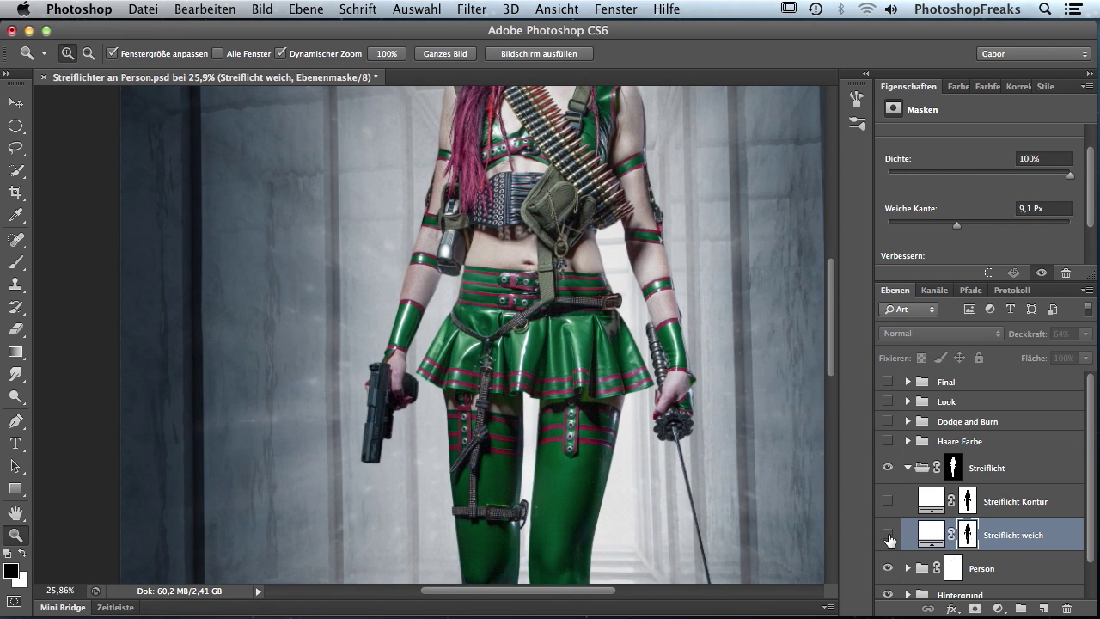
pyautogui.click(890, 535)
pyautogui.click(890, 536)
pyautogui.click(891, 536)
pyautogui.click(890, 535)
pyautogui.click(889, 534)
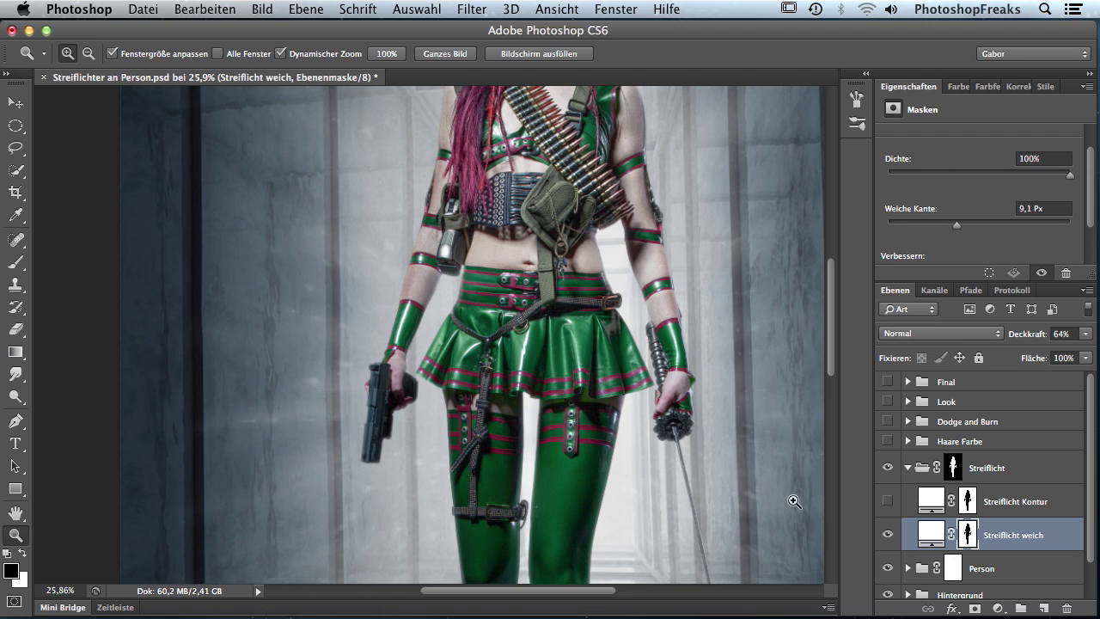
pyautogui.moveTo(611, 465); pyautogui.dragTo(686, 367)
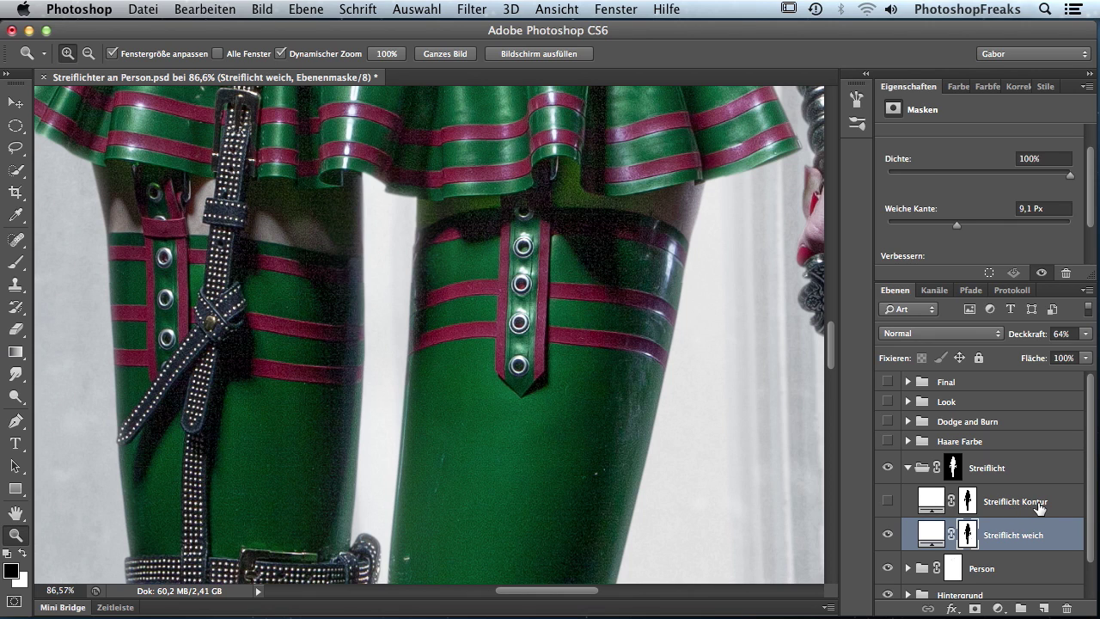
# - Show Streiflicht Kontur, set it to Hartes Licht and feather its mask to 3,1 Px
pyautogui.click(889, 501)
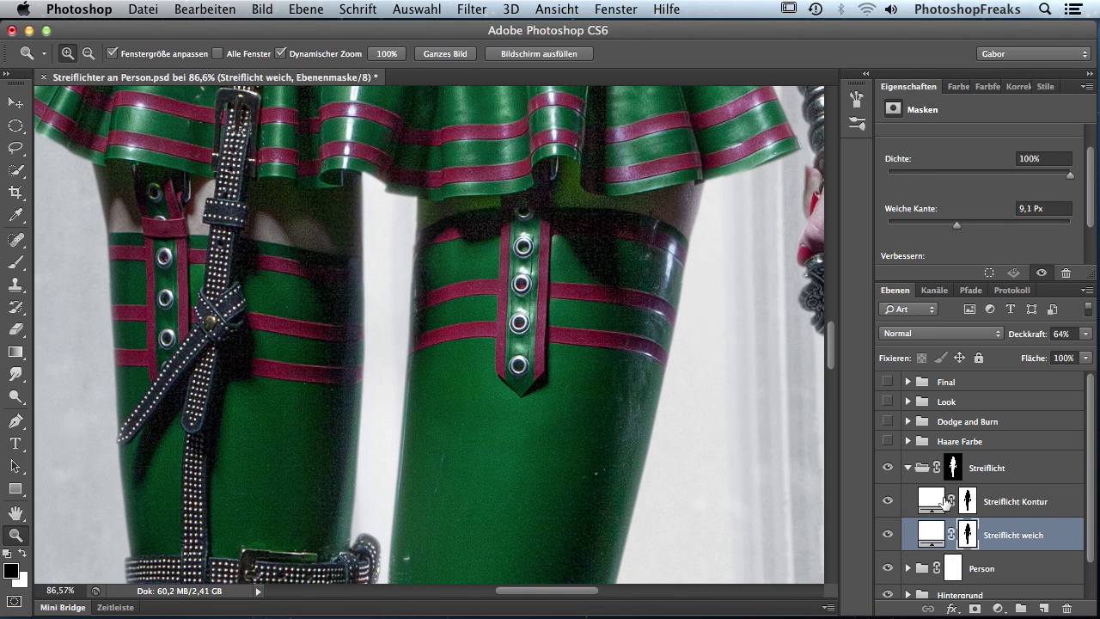
pyautogui.click(1004, 501)
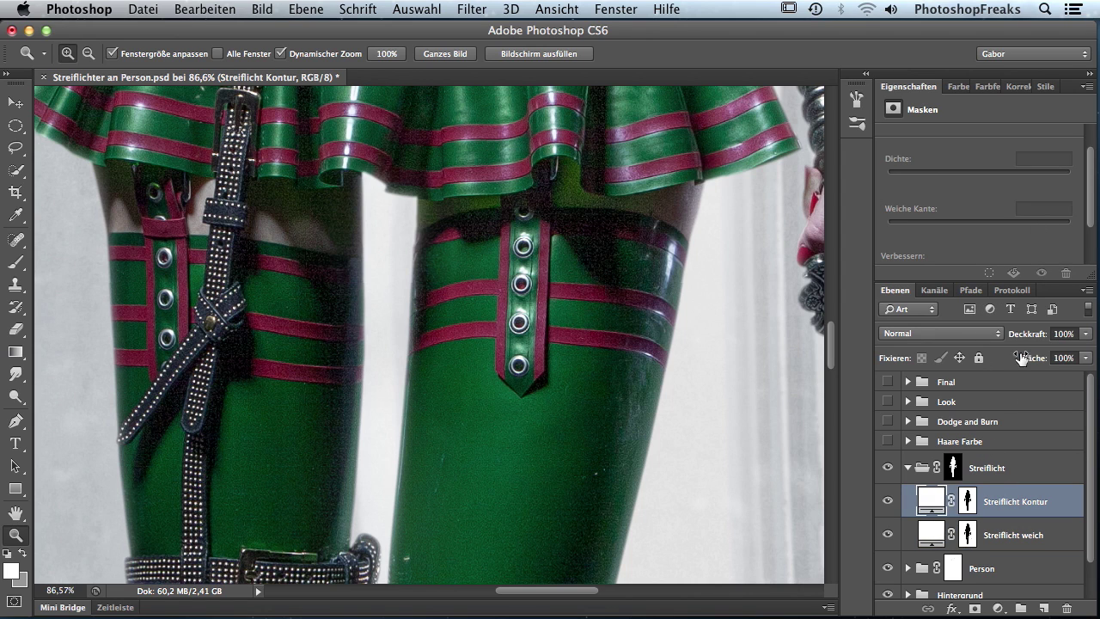
pyautogui.click(967, 503)
pyautogui.moveTo(890, 224); pyautogui.dragTo(902, 233)
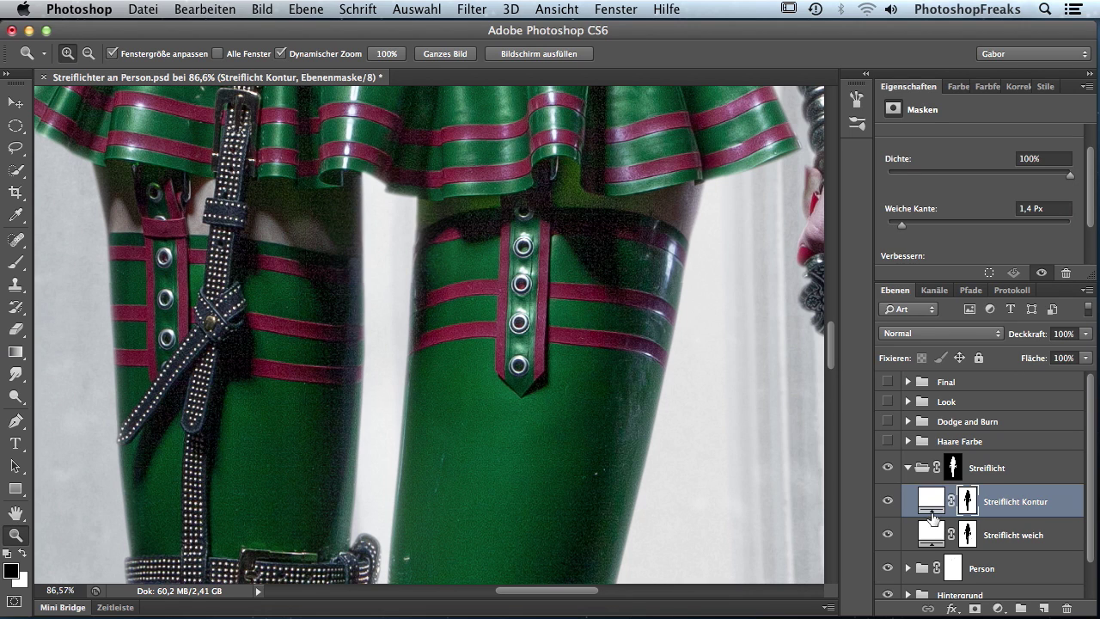
pyautogui.click(954, 334)
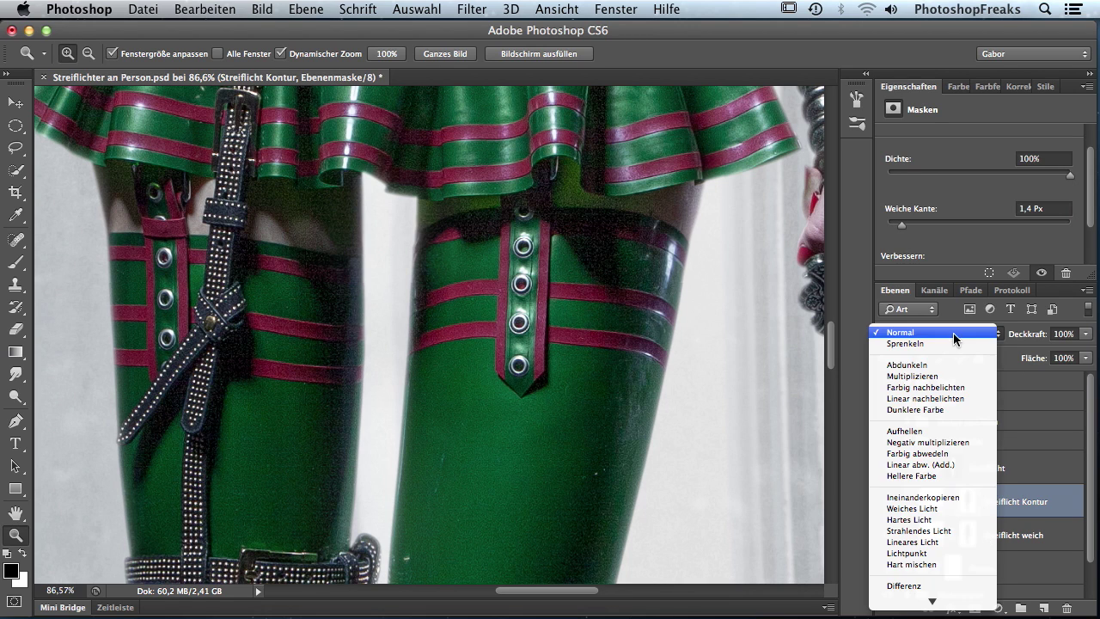
pyautogui.click(941, 520)
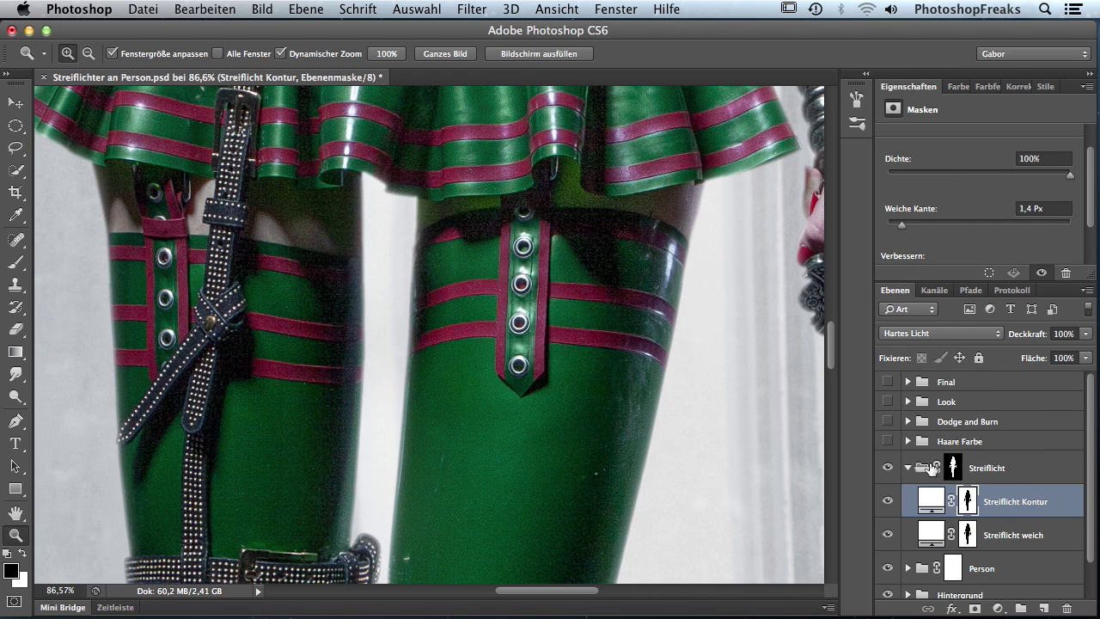
pyautogui.moveTo(902, 227); pyautogui.dragTo(920, 230)
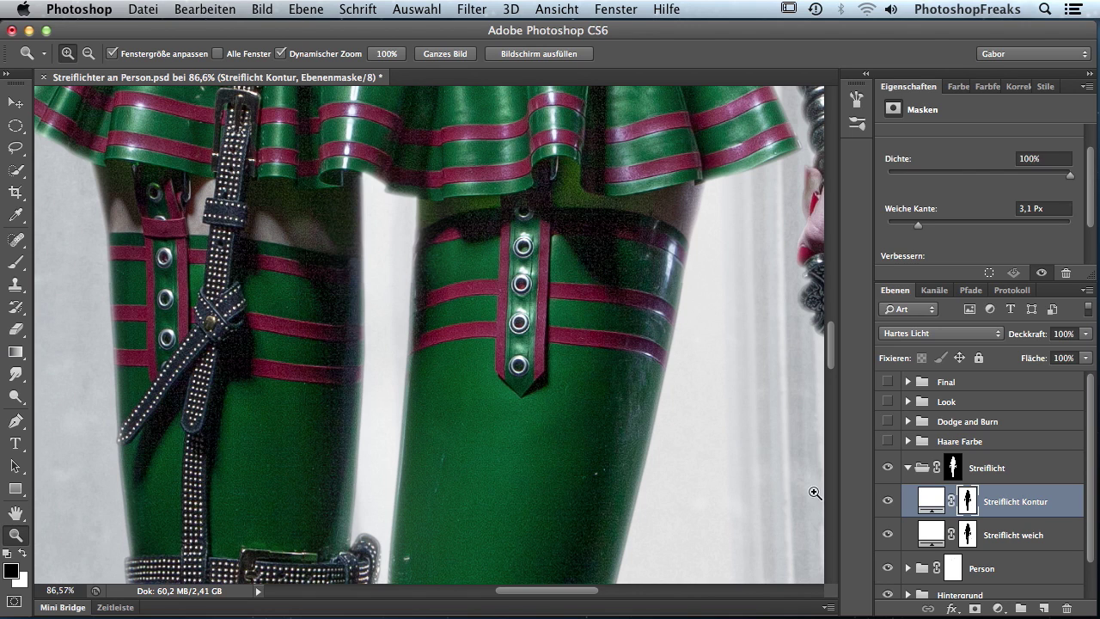
# - Compare both rim-light layers on and off, then inspect the boots
pyautogui.click(888, 534)
pyautogui.click(888, 534)
pyautogui.click(888, 533)
pyautogui.click(888, 501)
pyautogui.click(888, 502)
pyautogui.click(888, 501)
pyautogui.click(888, 534)
pyautogui.click(889, 535)
pyautogui.moveTo(645, 535)
pyautogui.mouseDown()
pyautogui.moveTo(621, 341)
pyautogui.moveTo(656, 275)
pyautogui.mouseUp()
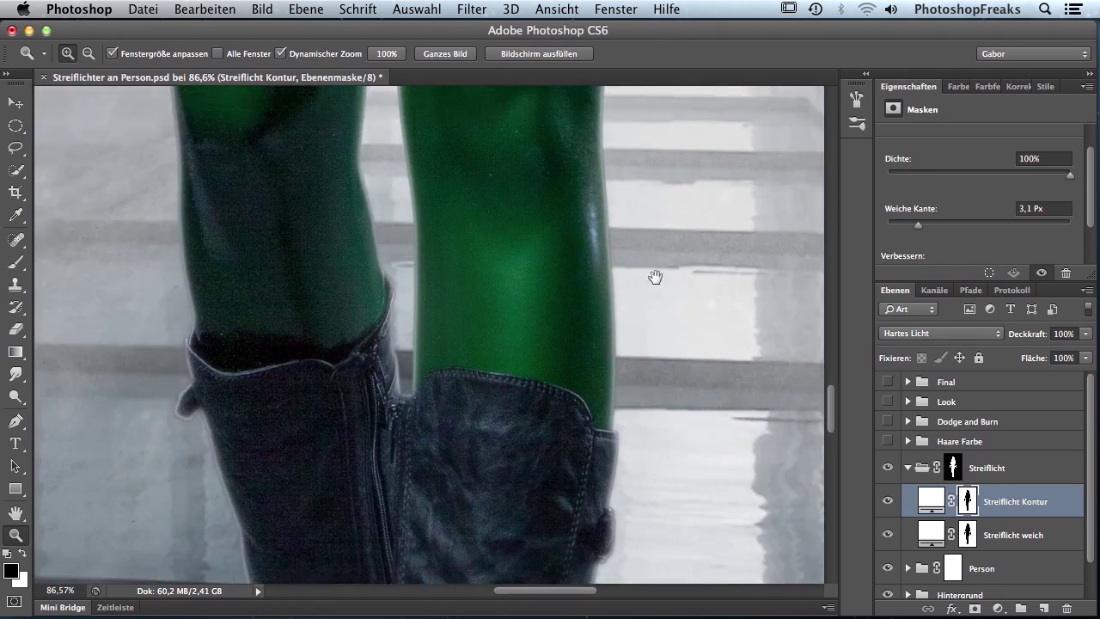
pyautogui.moveTo(622, 451); pyautogui.dragTo(634, 326)
pyautogui.moveTo(597, 461); pyautogui.dragTo(644, 313)
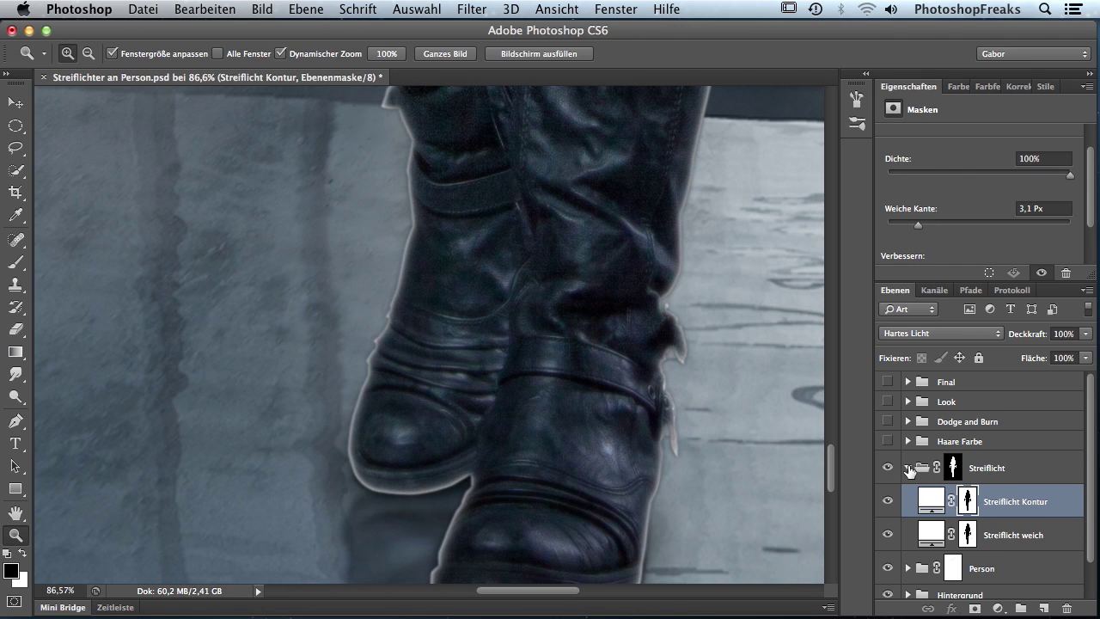
pyautogui.click(908, 469)
# - Paint black at 25% brush opacity on the Streiflicht group mask over the boot toe
pyautogui.hotkey('ctrl', '0')
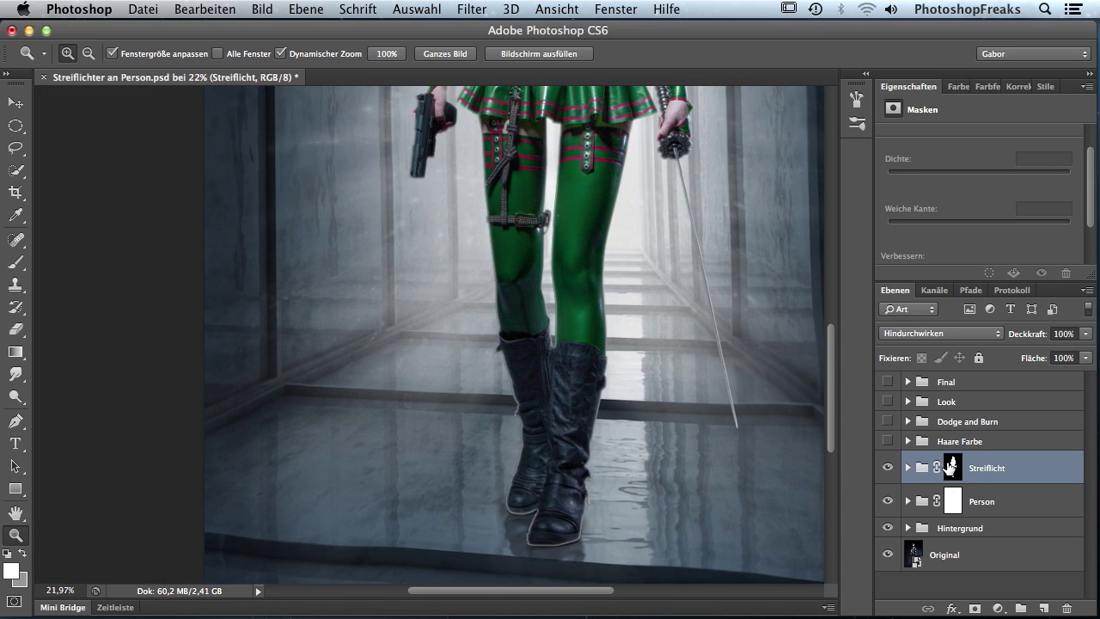
pyautogui.click(952, 465)
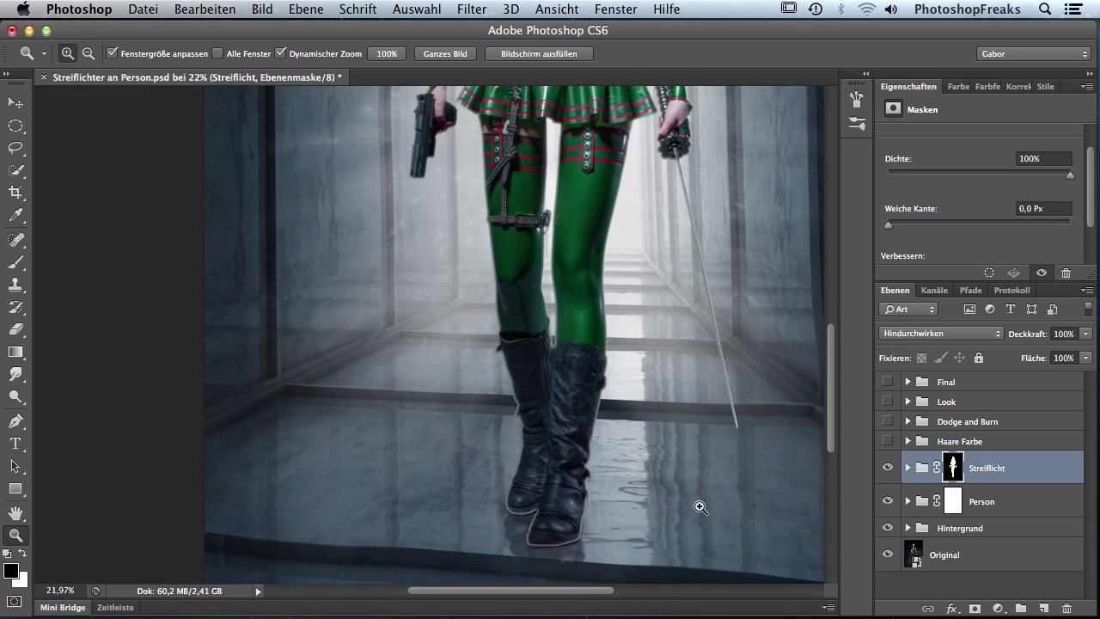
pyautogui.click(593, 517)
pyautogui.click(23, 262)
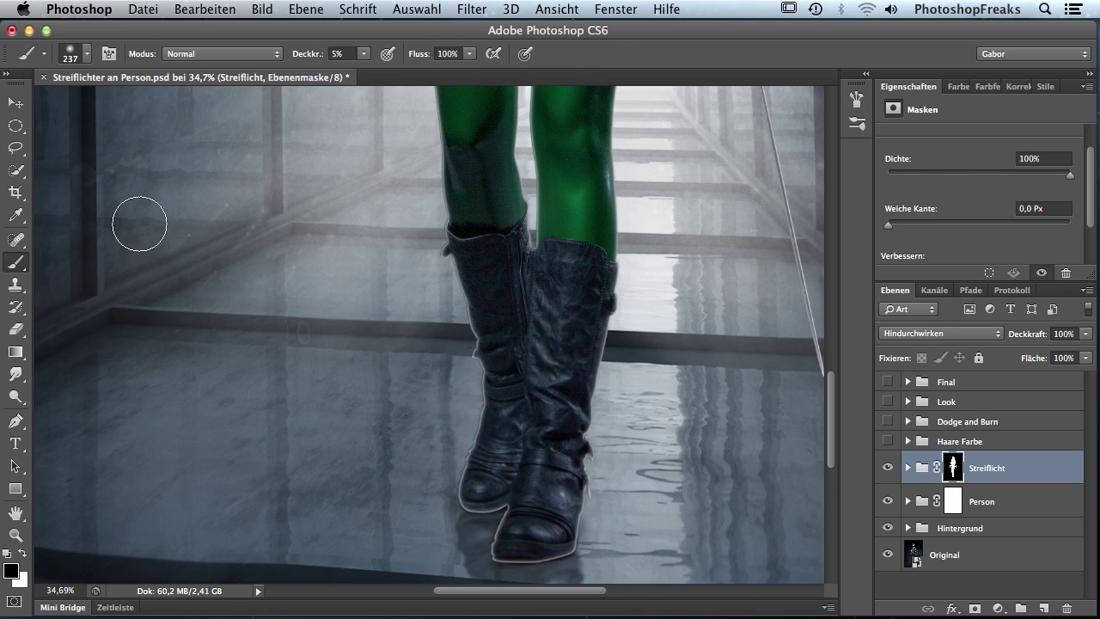
pyautogui.click(355, 55)
pyautogui.moveTo(355, 54); pyautogui.dragTo(317, 61)
pyautogui.write('25')
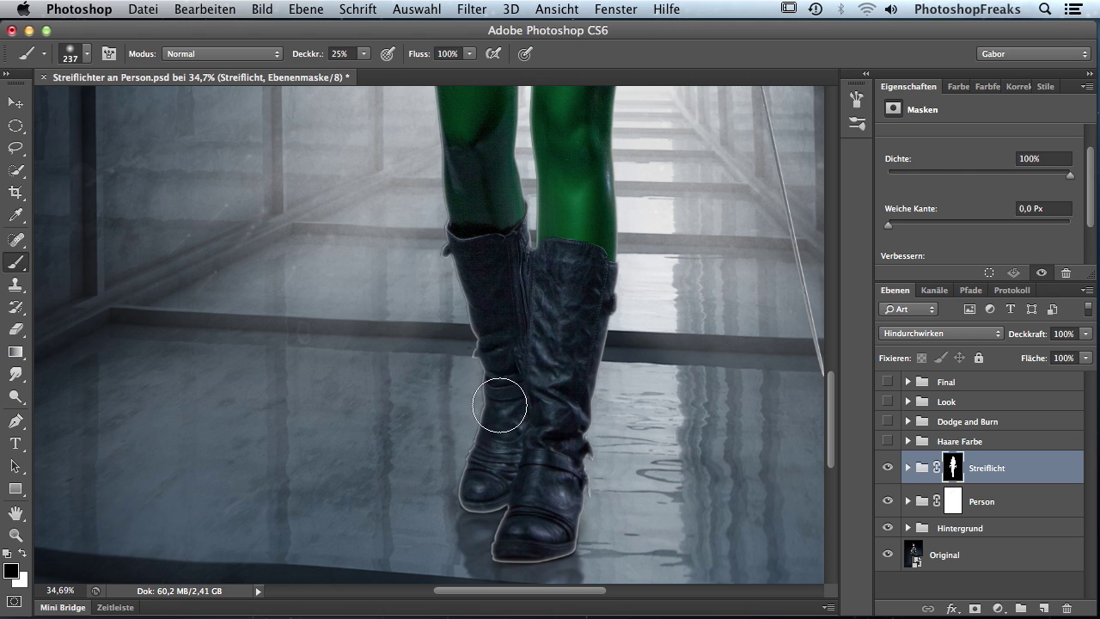
pyautogui.moveTo(444, 535)
pyautogui.mouseDown()
pyautogui.moveTo(496, 496)
pyautogui.moveTo(590, 528)
pyautogui.moveTo(487, 501)
pyautogui.moveTo(570, 553)
pyautogui.moveTo(444, 332)
pyautogui.moveTo(509, 229)
pyautogui.mouseUp()
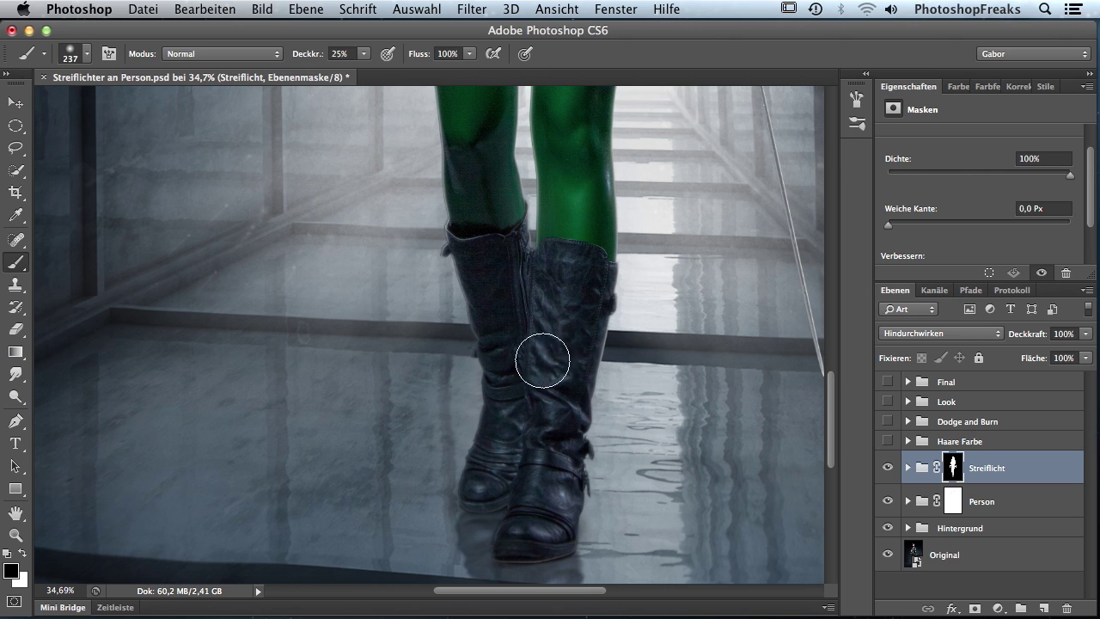
# - Try restoring the left boot rim with white, undo it, then review legs and face
pyautogui.press('x')
pyautogui.moveTo(456, 281)
pyautogui.mouseDown()
pyautogui.moveTo(442, 290)
pyautogui.moveTo(484, 300)
pyautogui.mouseUp()
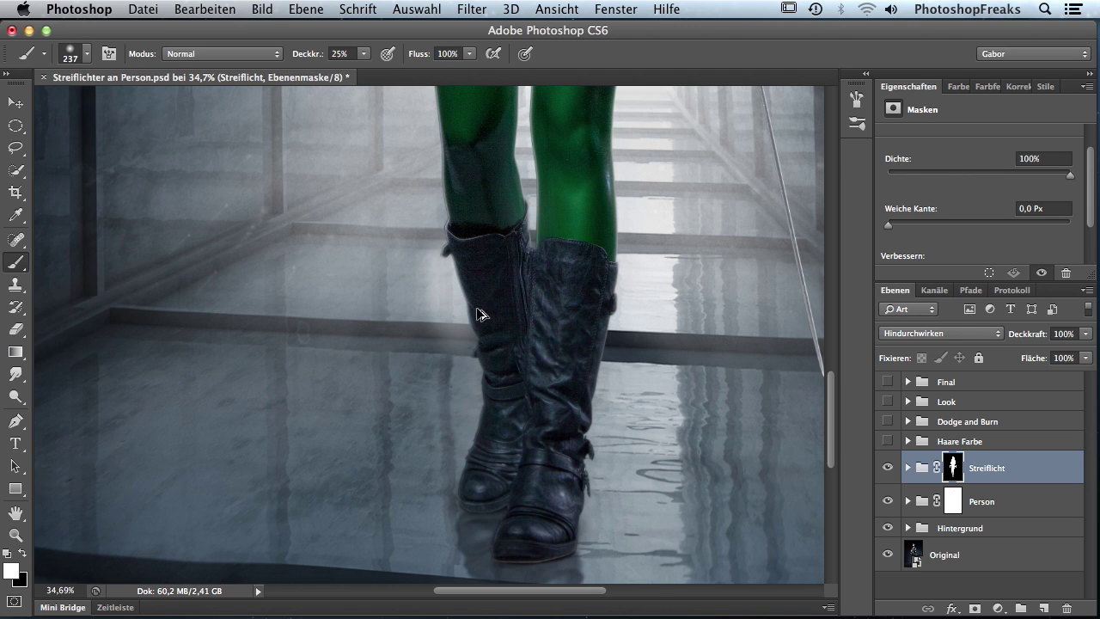
pyautogui.hotkey('ctrl', 'z')
pyautogui.press('x')
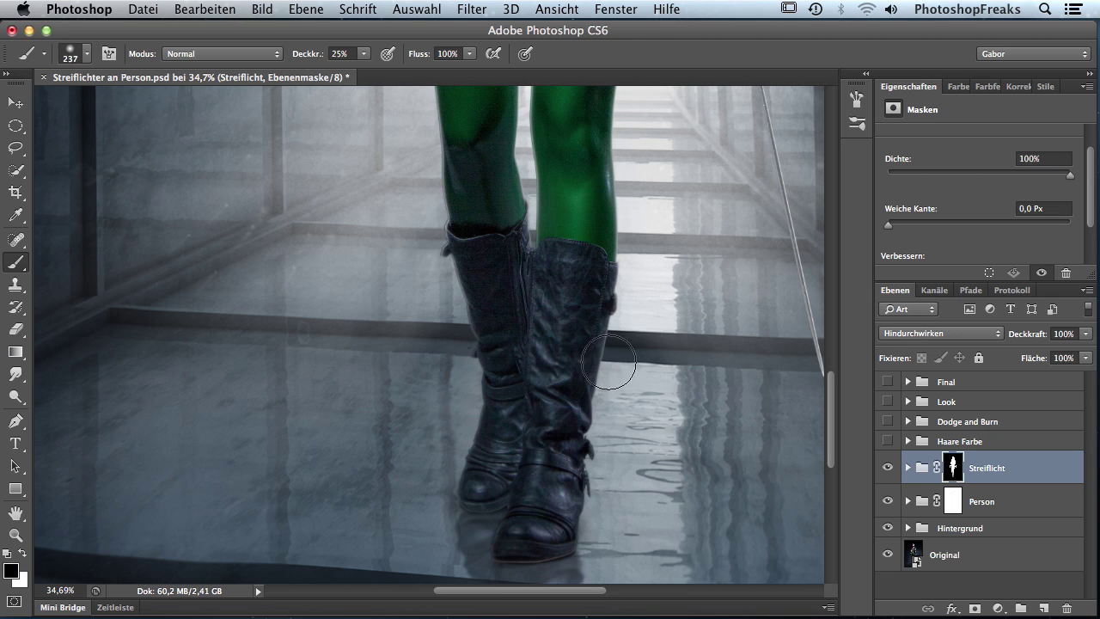
pyautogui.moveTo(589, 381); pyautogui.dragTo(584, 504)
pyautogui.moveTo(563, 240)
pyautogui.mouseDown()
pyautogui.moveTo(448, 325)
pyautogui.moveTo(499, 529)
pyautogui.mouseUp()
pyautogui.moveTo(497, 211)
pyautogui.mouseDown()
pyautogui.moveTo(464, 442)
pyautogui.moveTo(465, 315)
pyautogui.mouseUp()
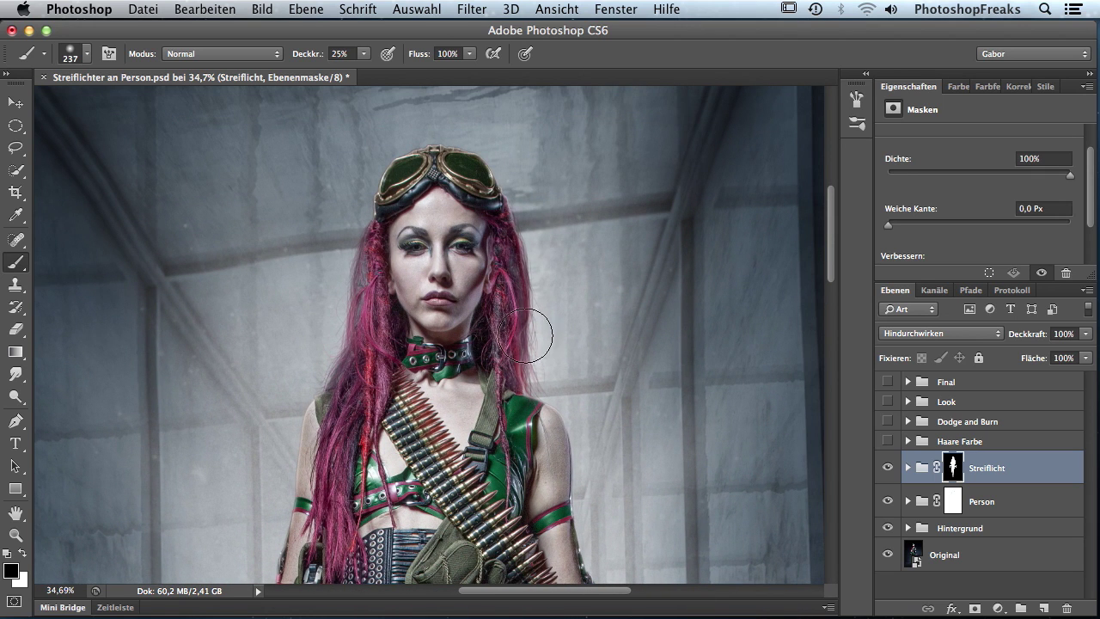
pyautogui.press('super+0')
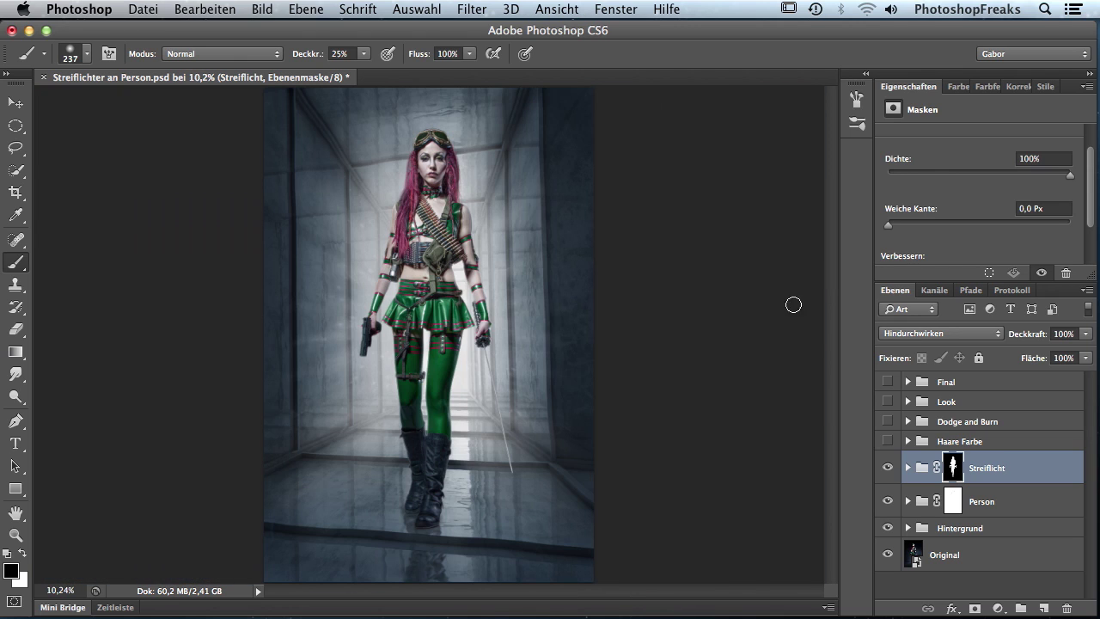
# - Toggle the Streiflicht group off and on to compare, then zoom in on the woman's legs
pyautogui.click(888, 469)
pyautogui.click(889, 469)
pyautogui.click(888, 469)
pyautogui.click(889, 469)
pyautogui.click(28, 530)
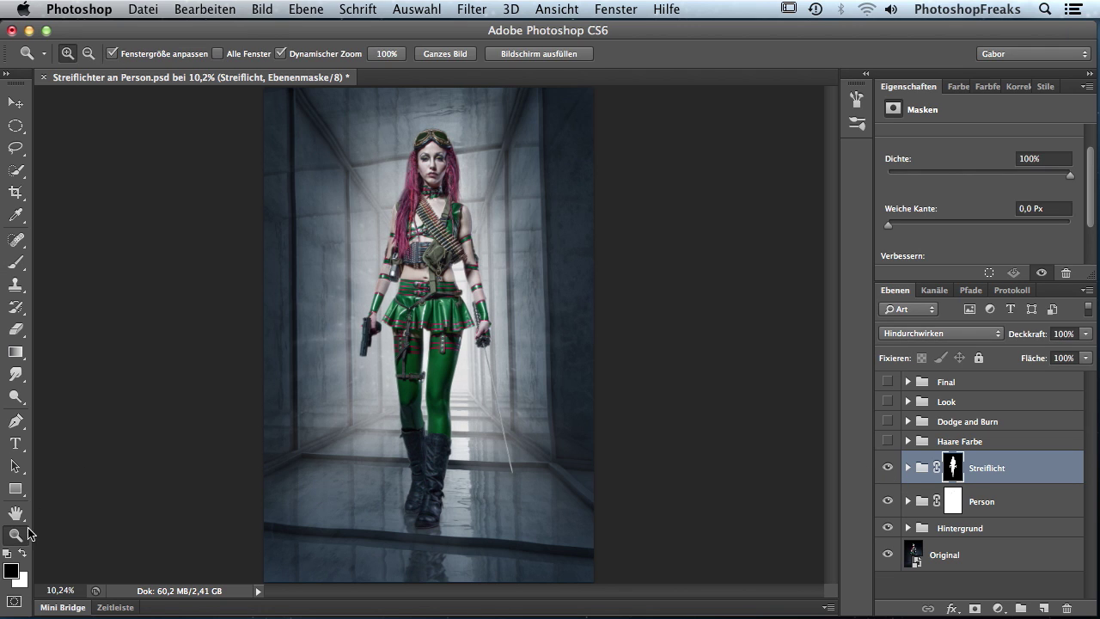
pyautogui.moveTo(425, 357); pyautogui.dragTo(503, 230)
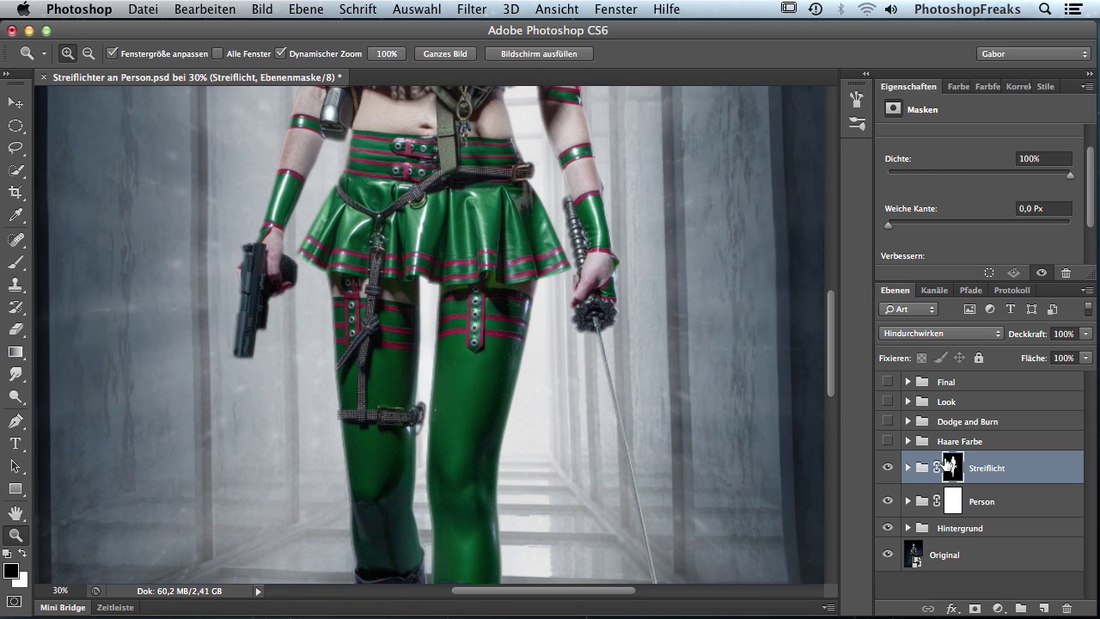
# - Feather the Streiflicht weich layer mask to 74,6 Px
pyautogui.click(909, 469)
pyautogui.click(1008, 537)
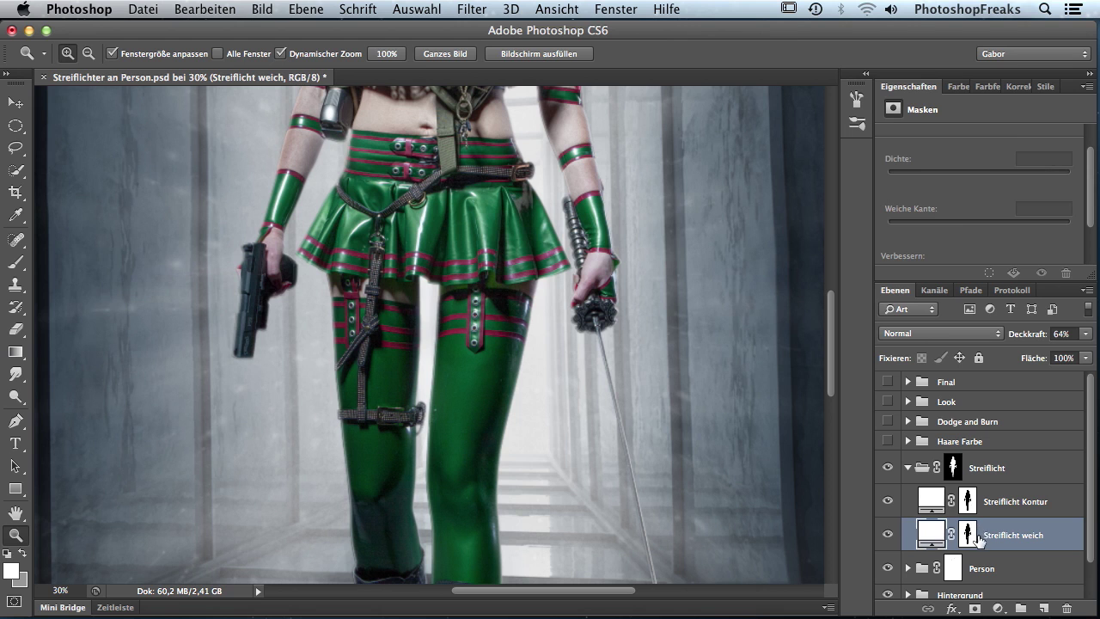
pyautogui.click(972, 535)
pyautogui.moveTo(957, 225); pyautogui.dragTo(995, 225)
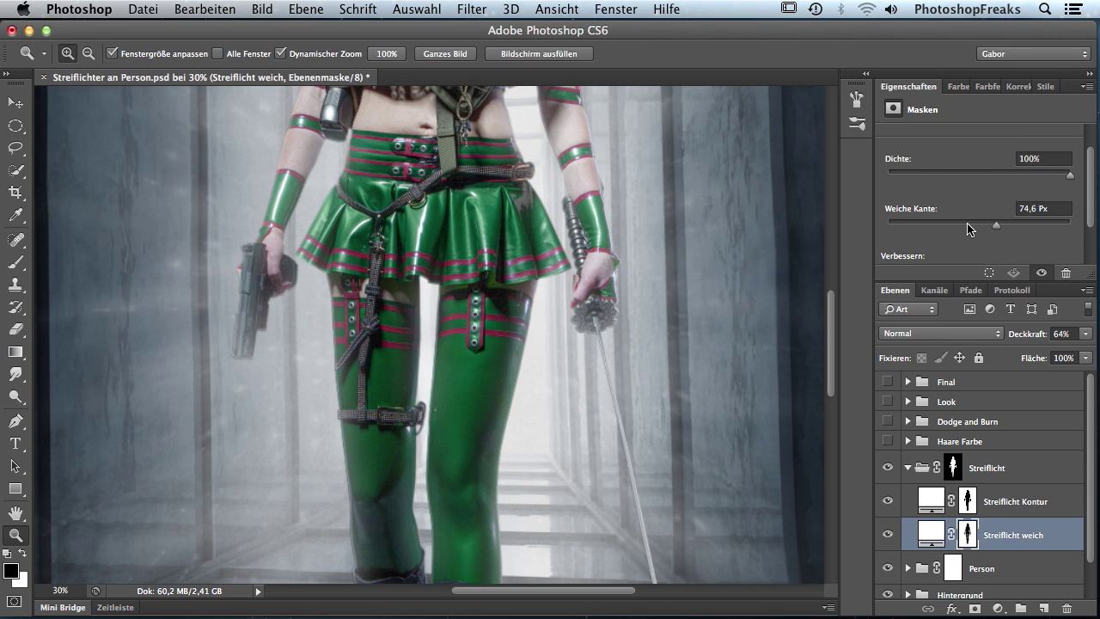
# - Fit the image to the window and toggle Streiflicht weich to compare the soft glow
pyautogui.press('super+0')
pyautogui.click(888, 535)
pyautogui.click(889, 534)
pyautogui.click(890, 535)
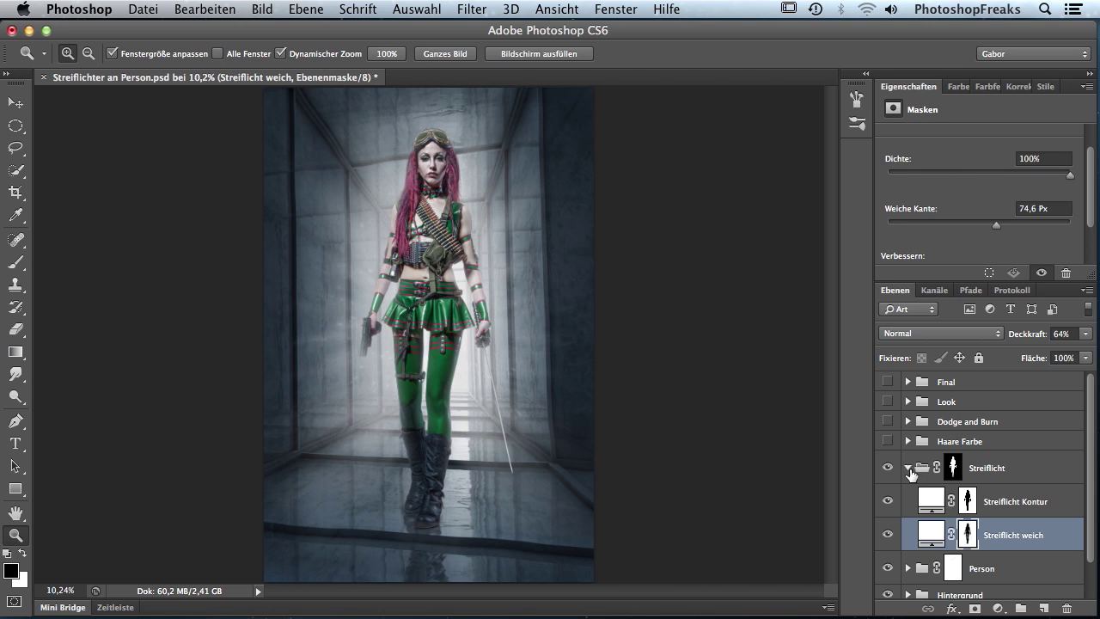
# - Collapse the Streiflicht group and toggle its visibility off and on for a before/after comparison
pyautogui.click(909, 469)
pyautogui.click(888, 467)
pyautogui.click(888, 468)
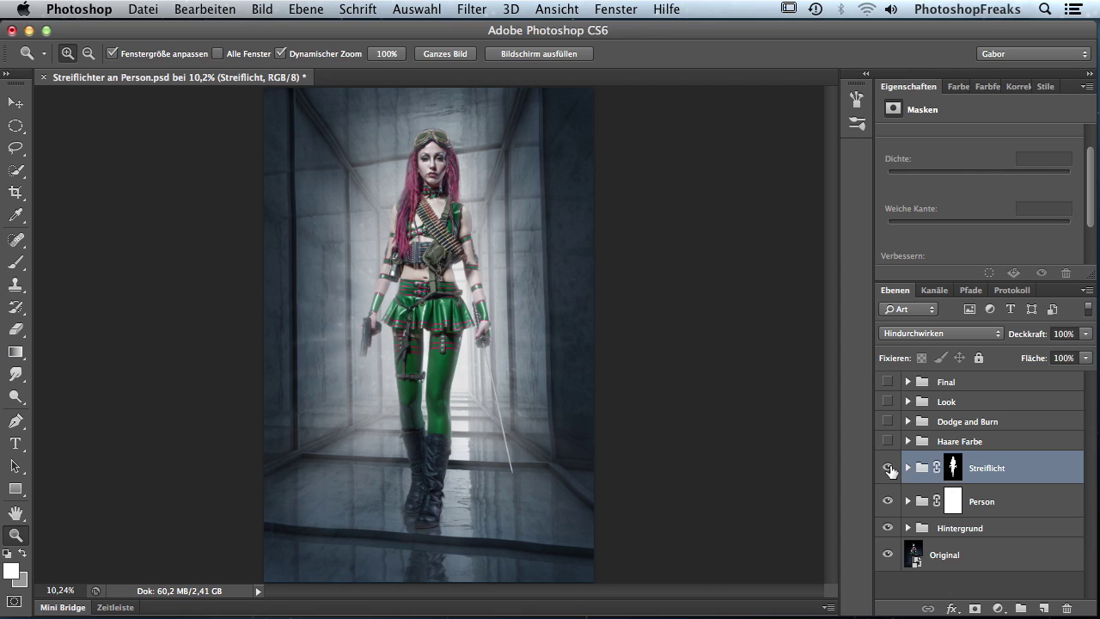